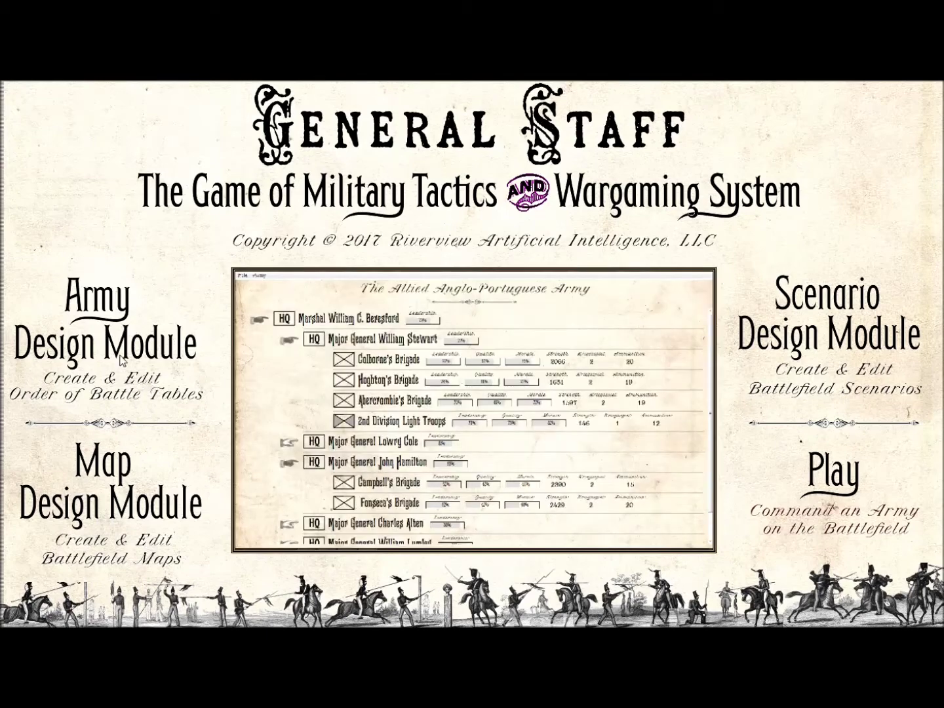
- Launch the Scenario Design Module
mouse_move(95, 502)
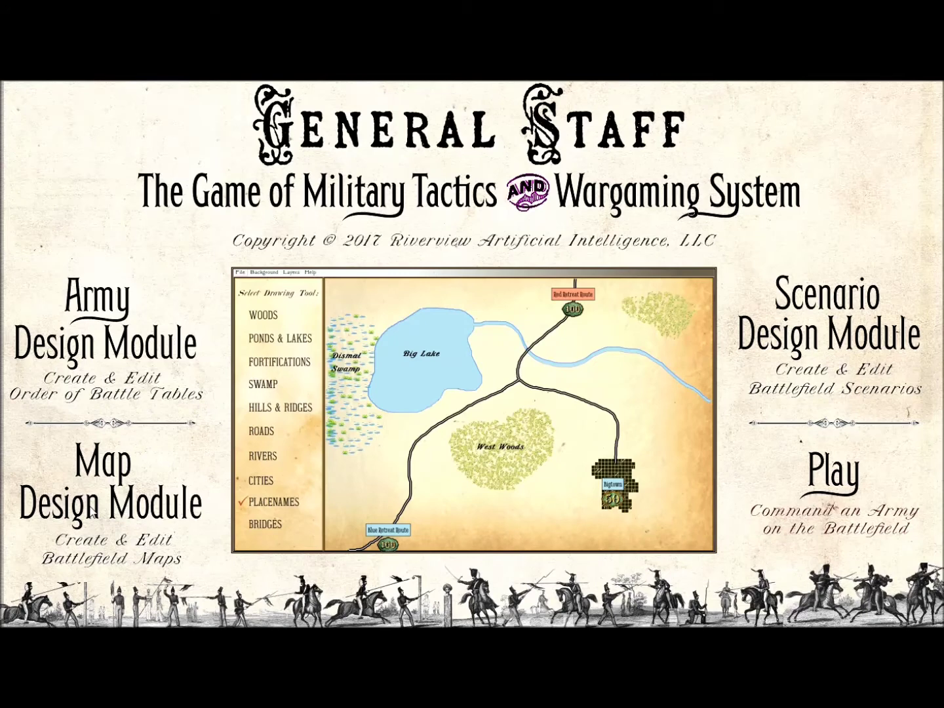
mouse_move(727, 344)
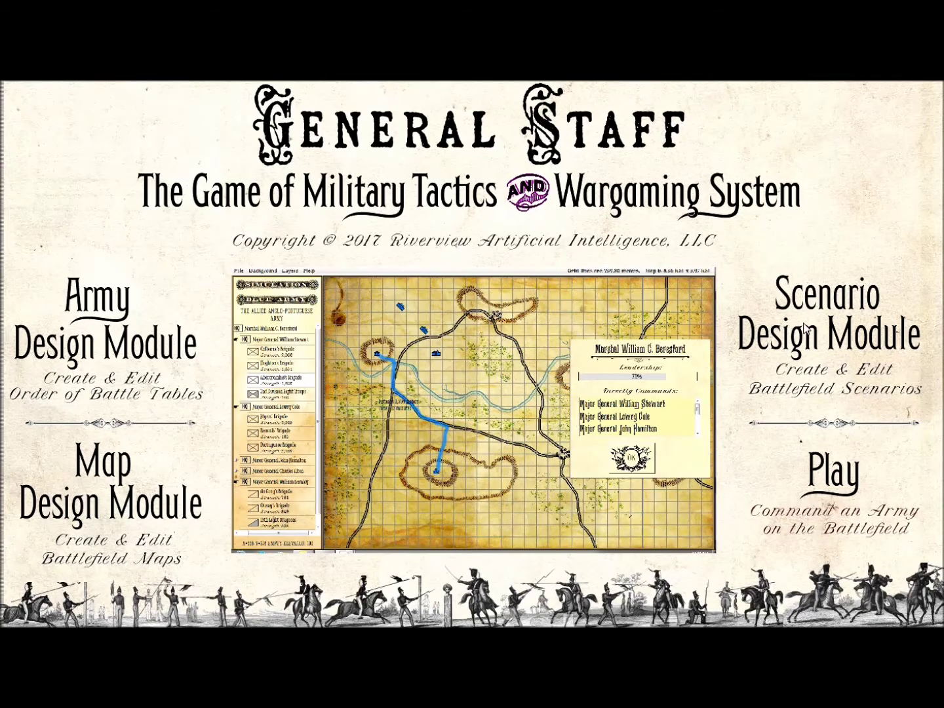
click(845, 336)
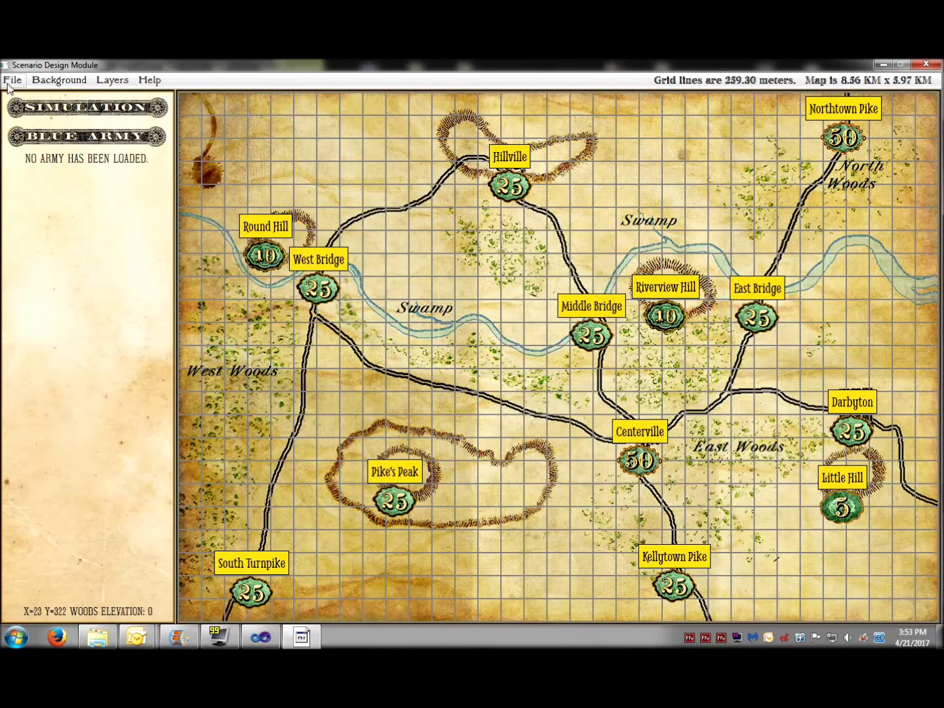
- Load the army file USArmyTrenton.xml as the Blue Army
click(9, 81)
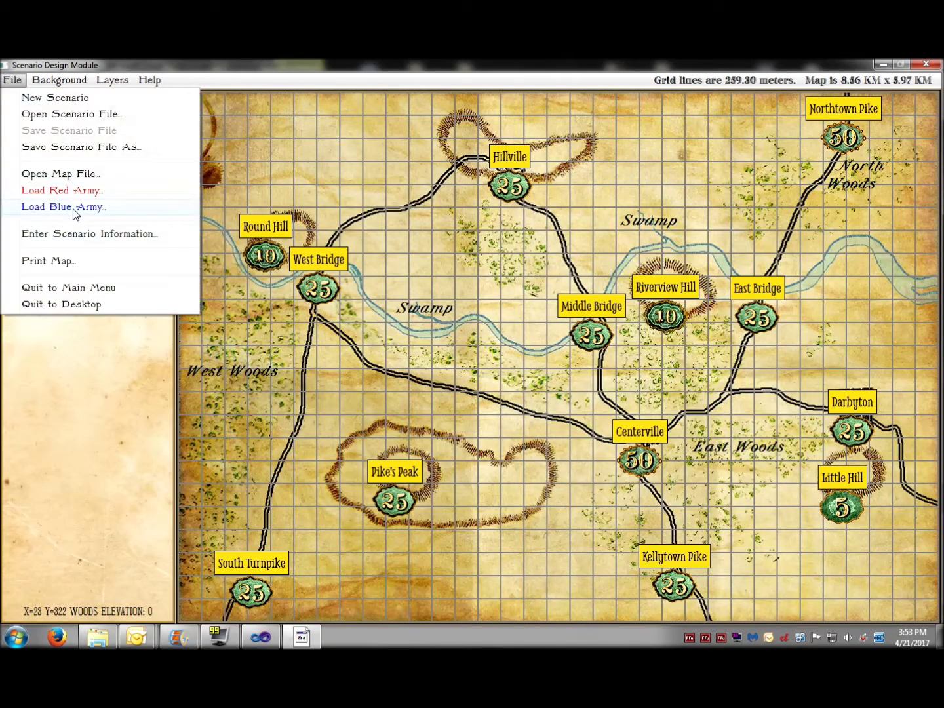
click(73, 208)
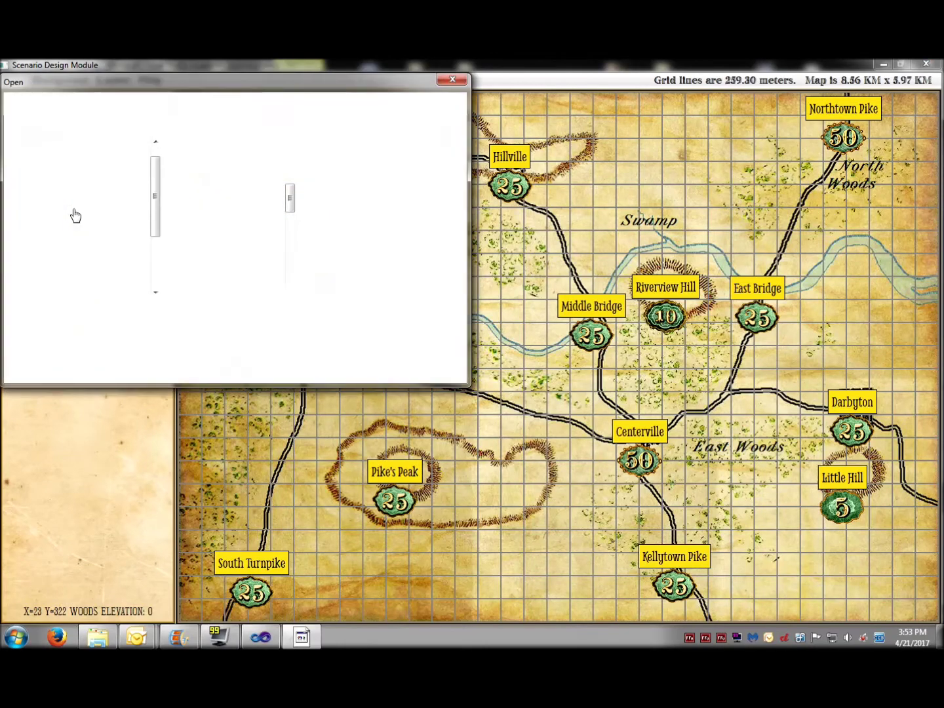
scroll(199, 274, down, 5)
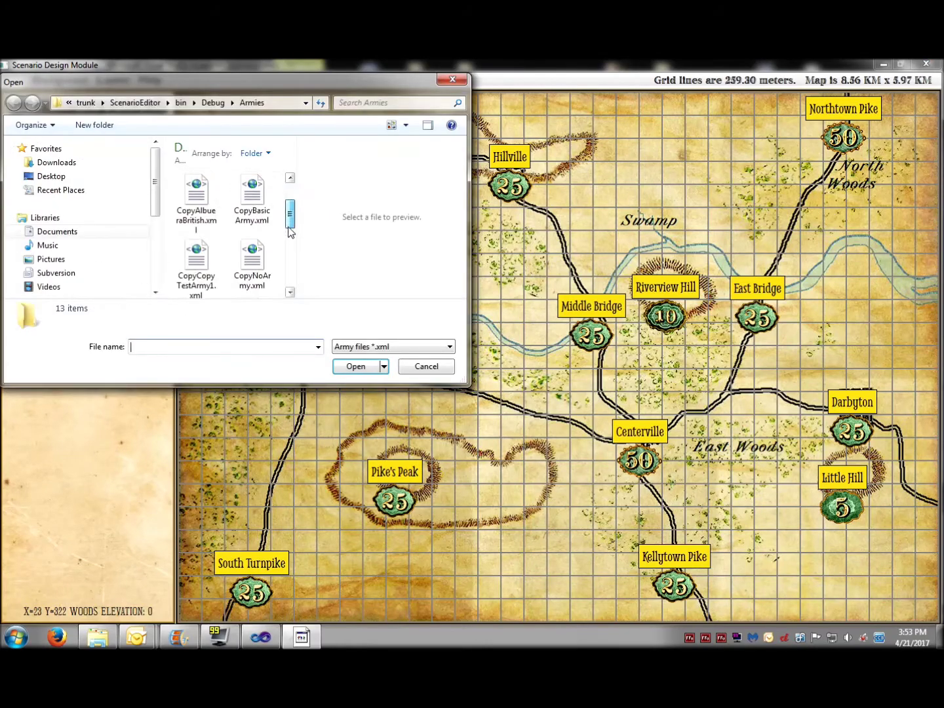
click(199, 270)
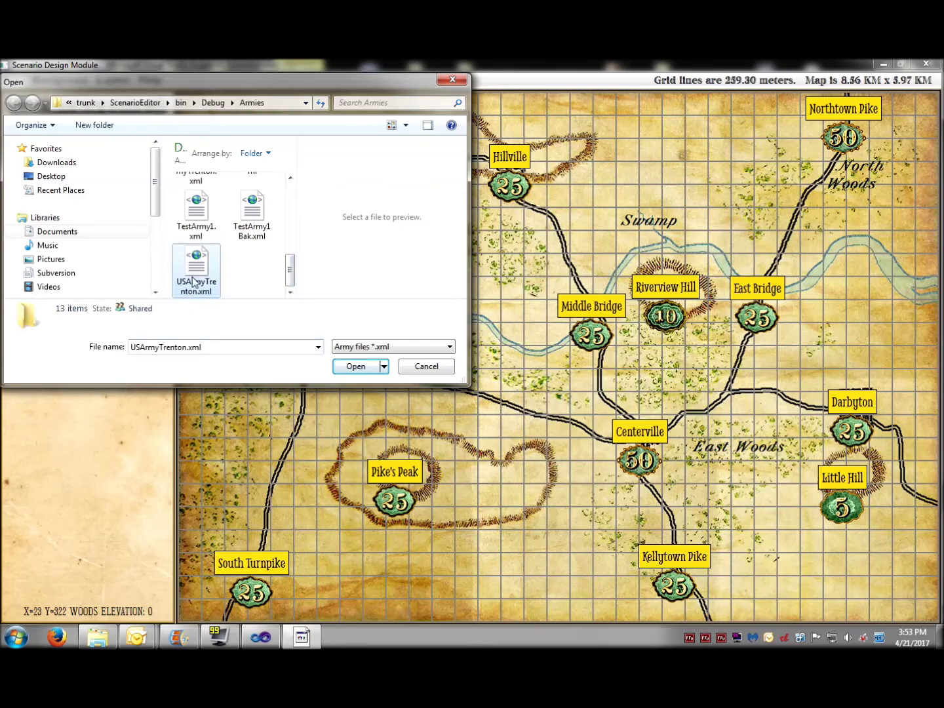
click(361, 366)
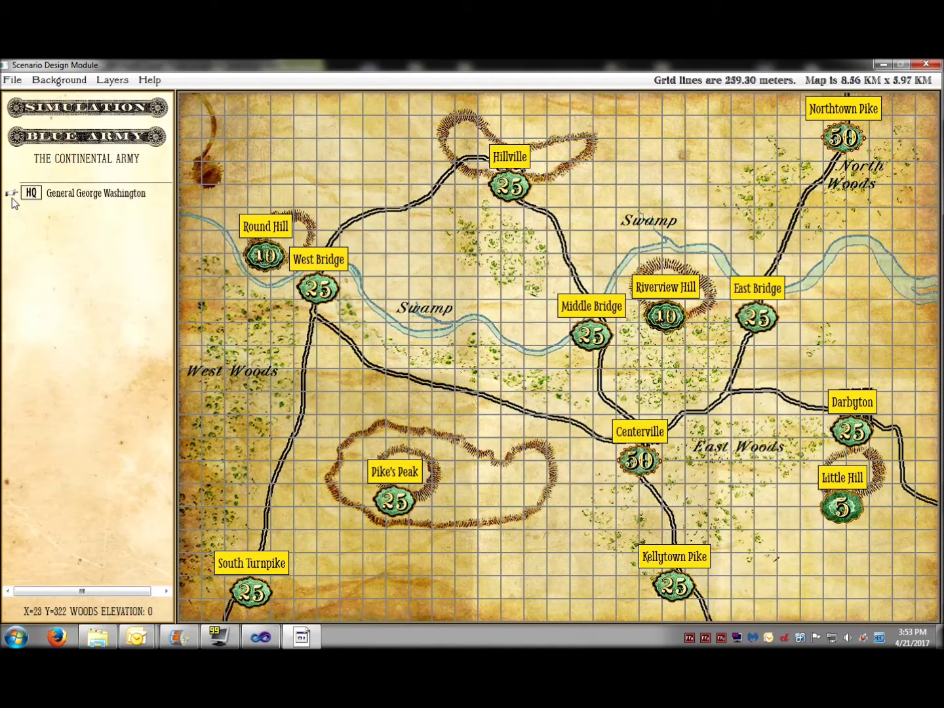
- Expand General George Washington's command to view the regiments under Brigadier Generals Glover and St. Clair
click(11, 193)
click(26, 215)
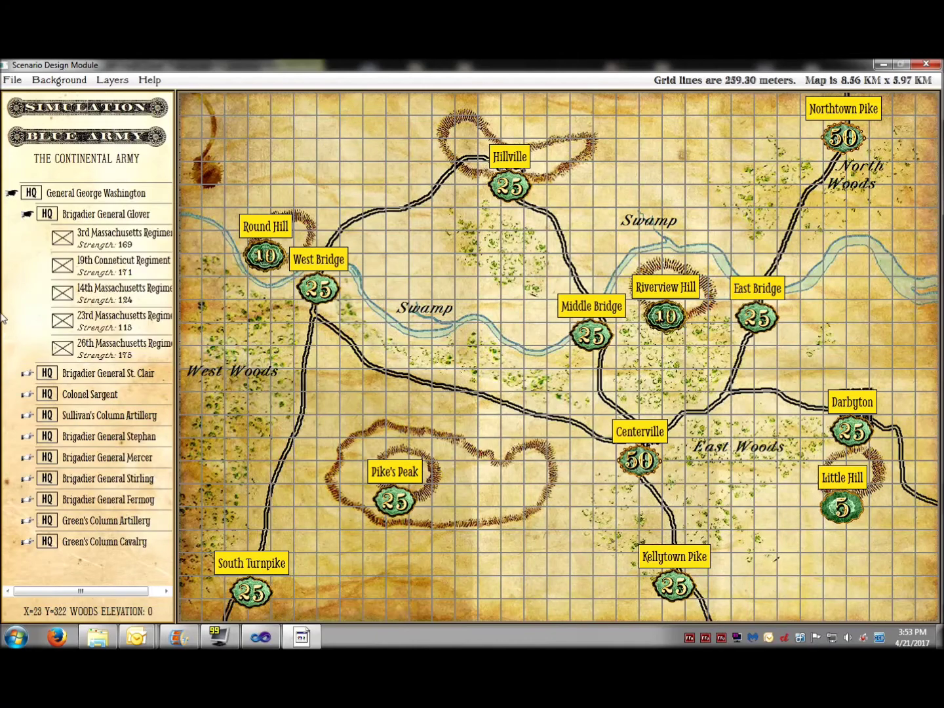
click(27, 374)
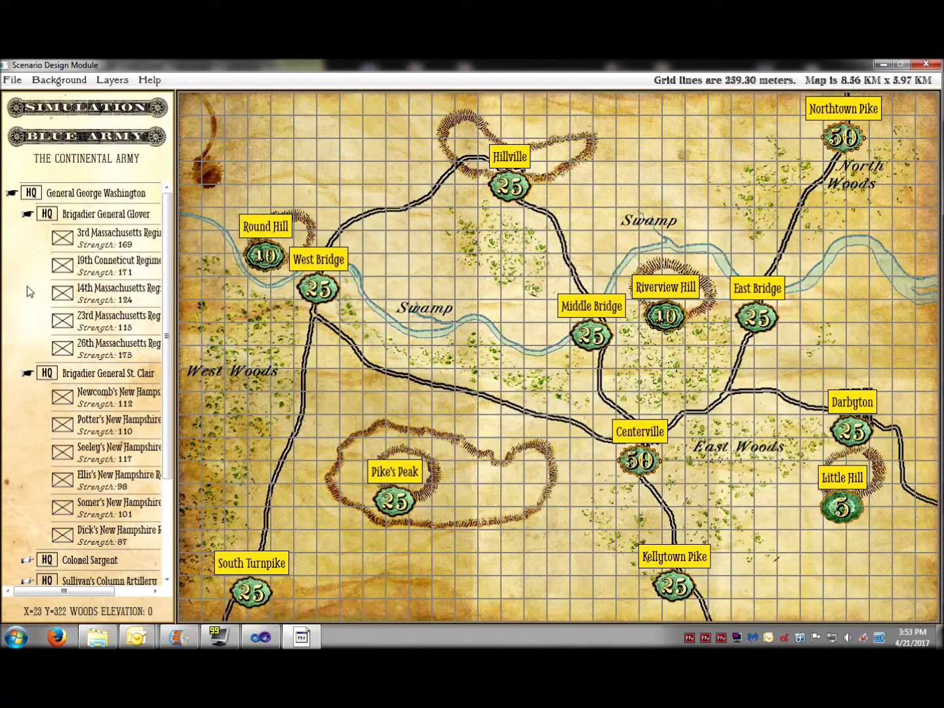
- Load the army file AlbueraBritish.xml as the Red Army
click(10, 80)
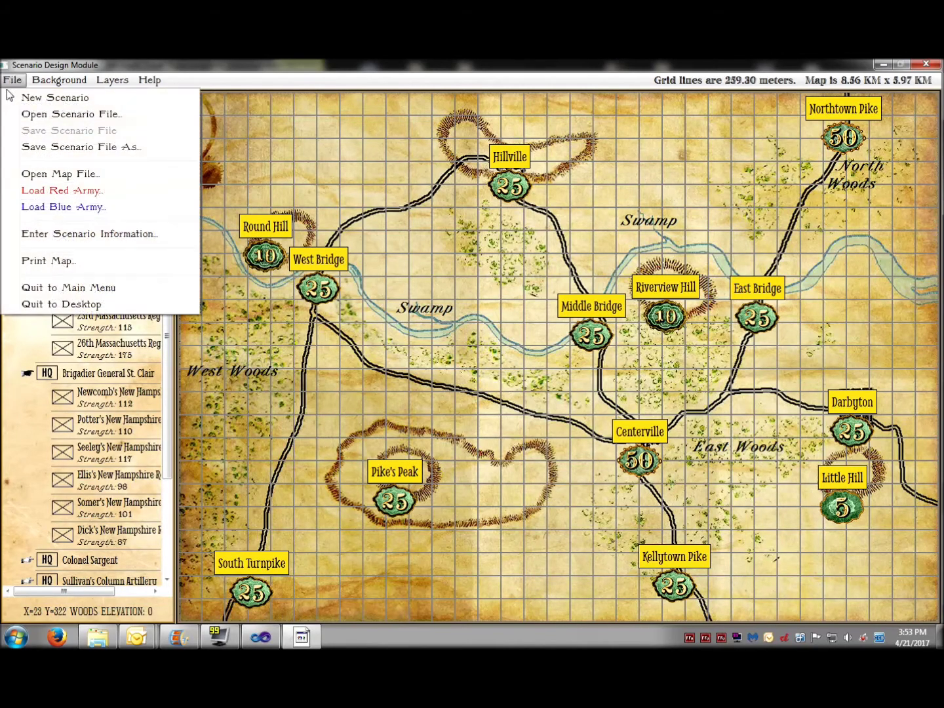
click(41, 190)
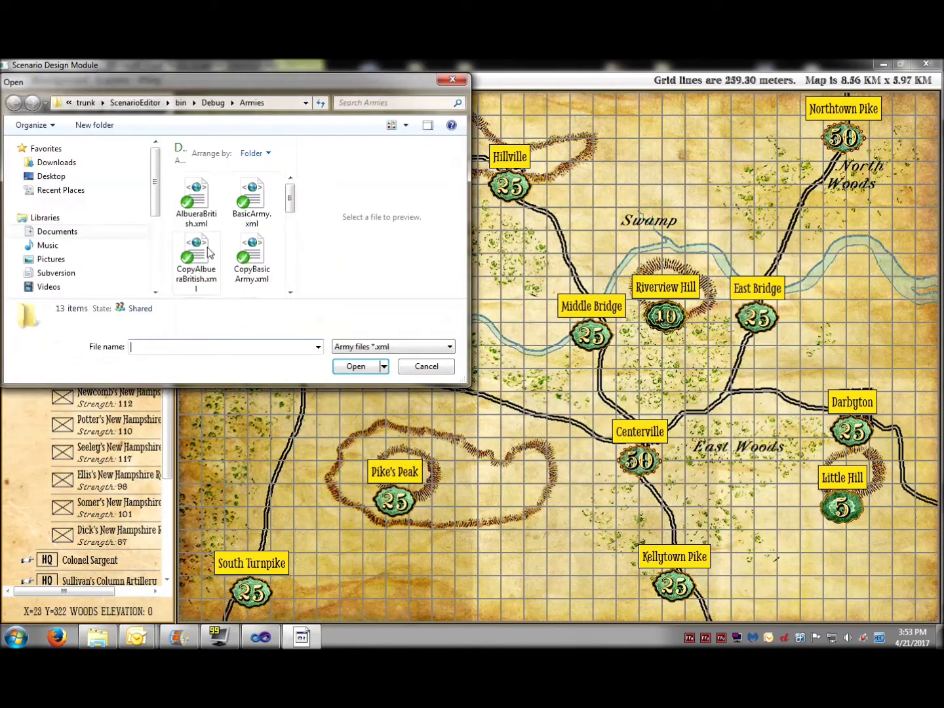
click(194, 195)
click(352, 366)
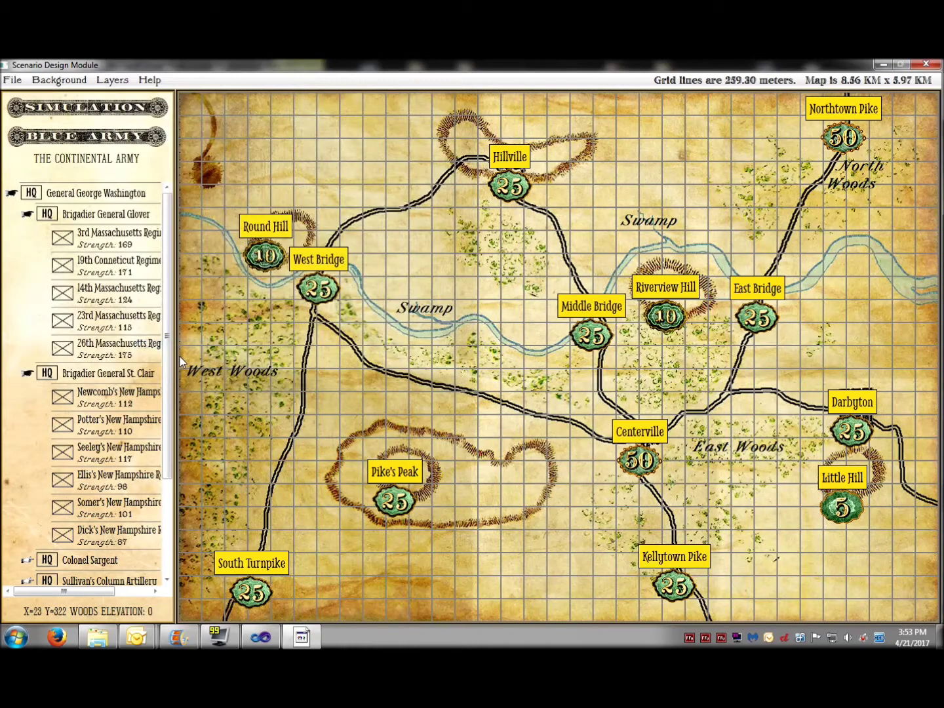
- Expand Marshal Beresford's command to list the units under Major General William Stewart and Major Alexander Dickson
click(11, 195)
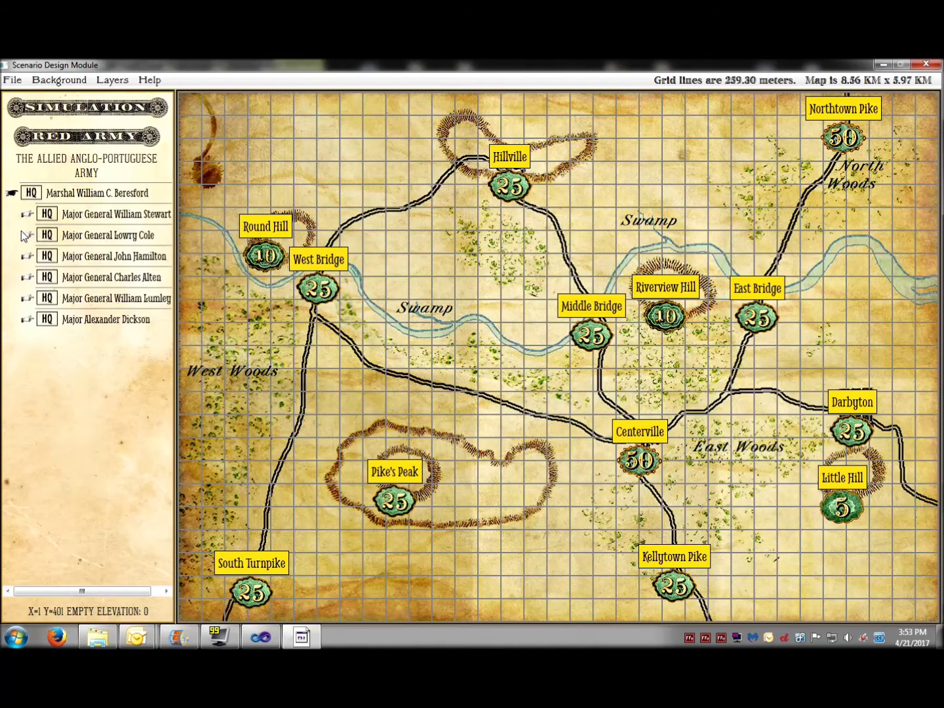
click(26, 216)
click(27, 430)
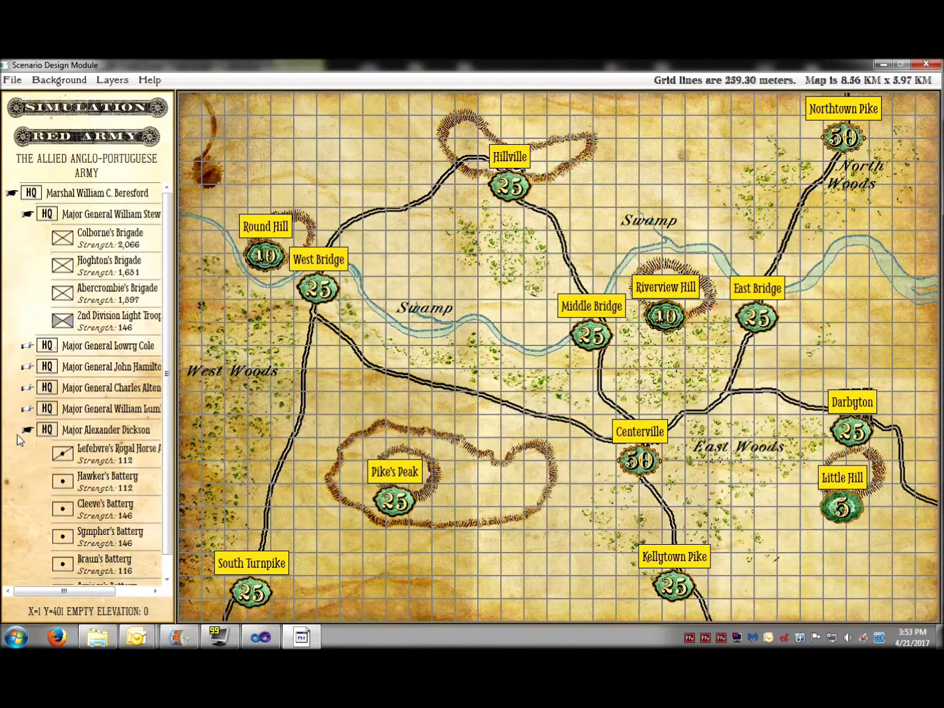
- Hide the place names and numbered badges on the map, and place Marshal Beresford's headquarters on top of Pike's Peak
click(112, 80)
click(129, 116)
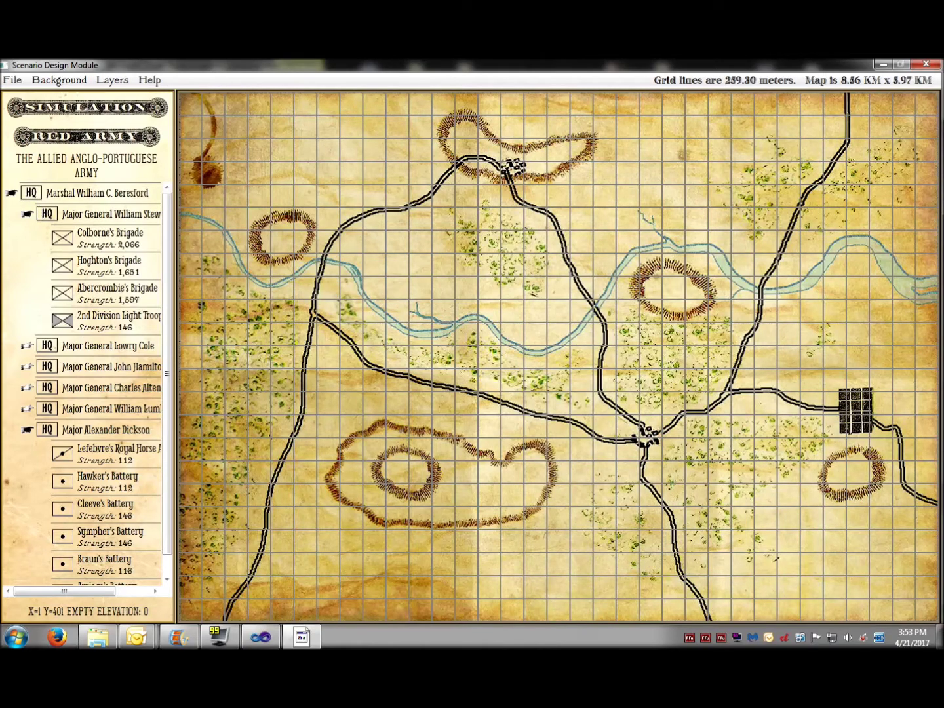
drag(38, 197, 397, 472)
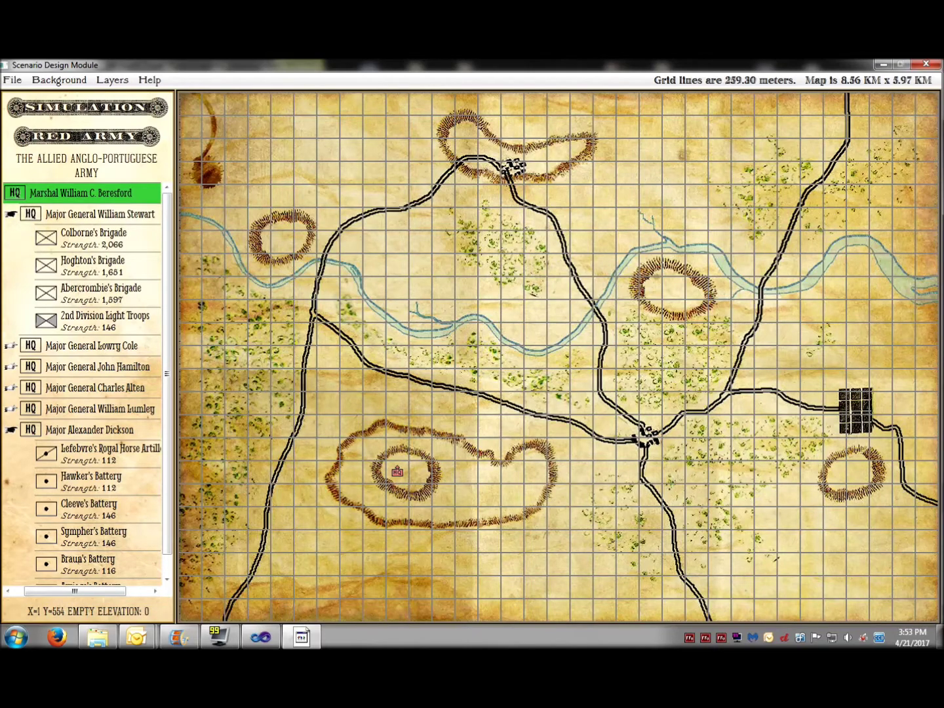
- Place William Stewart's headquarters south of West Bridge and deploy Colborne's, Hoghton's and Abercrombie's Brigades in a diagonal line north of the bridge
drag(30, 214, 328, 356)
mouse_move(43, 239)
mouse_down()
mouse_move(357, 238)
mouse_move(350, 242)
mouse_up()
mouse_move(47, 265)
mouse_down()
mouse_move(297, 244)
mouse_move(327, 220)
mouse_up()
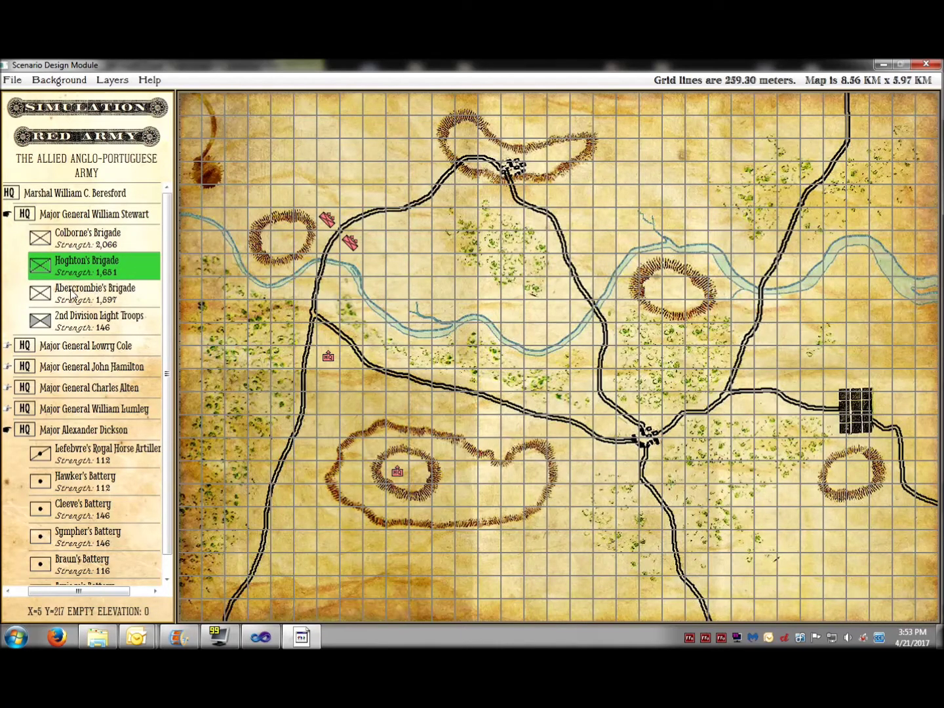
mouse_move(43, 293)
mouse_down()
mouse_move(211, 244)
mouse_move(303, 195)
mouse_up()
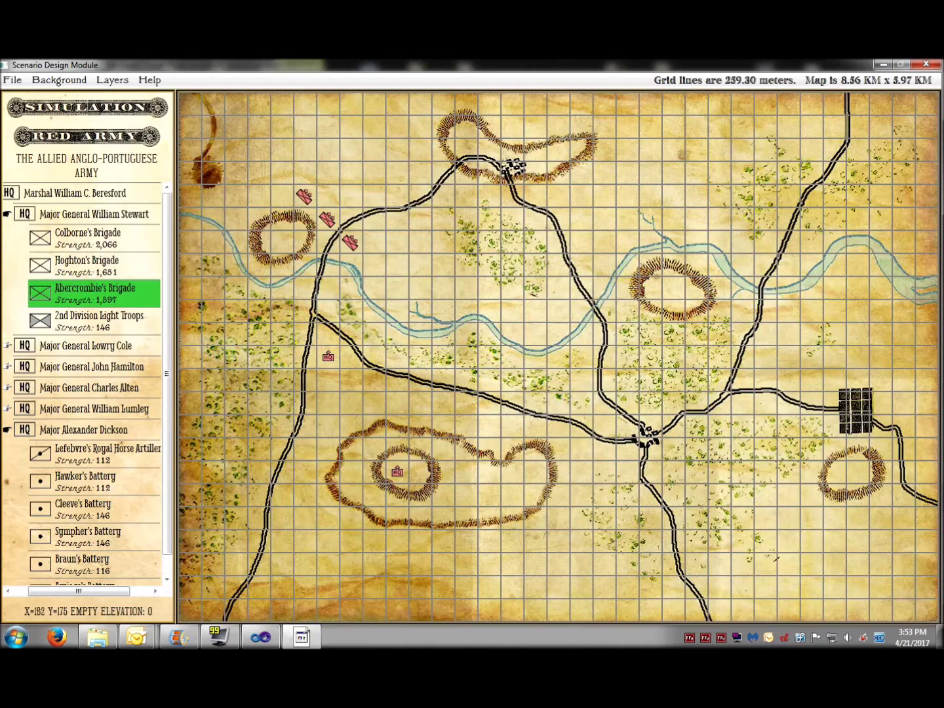
- Place Lowry Cole's headquarters on Riverview Hill and deploy Myers', Kemmis' and the Portuguese Brigades north of Middle Bridge, rotating Myers' Brigade diagonally
click(7, 346)
mouse_move(27, 348)
mouse_down()
mouse_move(643, 315)
mouse_move(673, 288)
mouse_up()
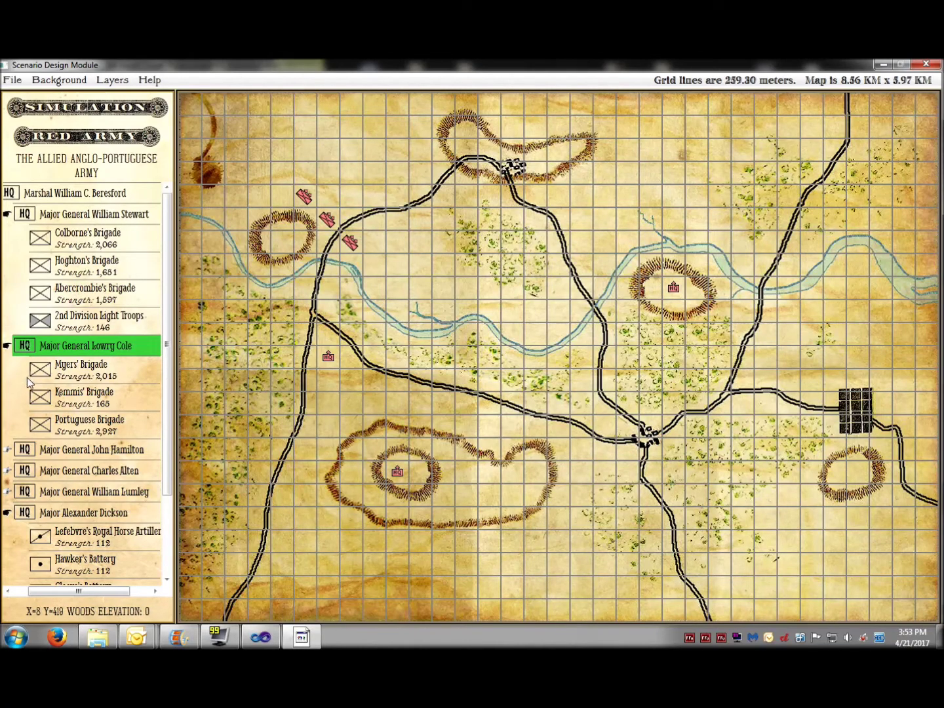
mouse_move(40, 374)
mouse_down()
mouse_move(585, 292)
mouse_move(582, 265)
mouse_up()
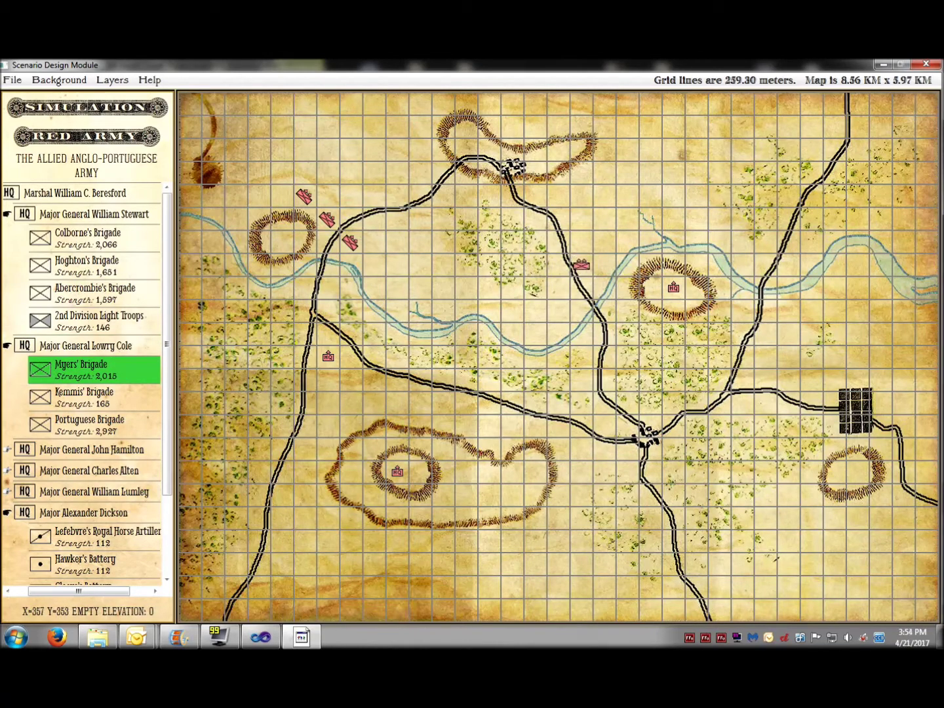
mouse_move(40, 397)
mouse_down()
mouse_move(521, 218)
mouse_move(604, 242)
mouse_up()
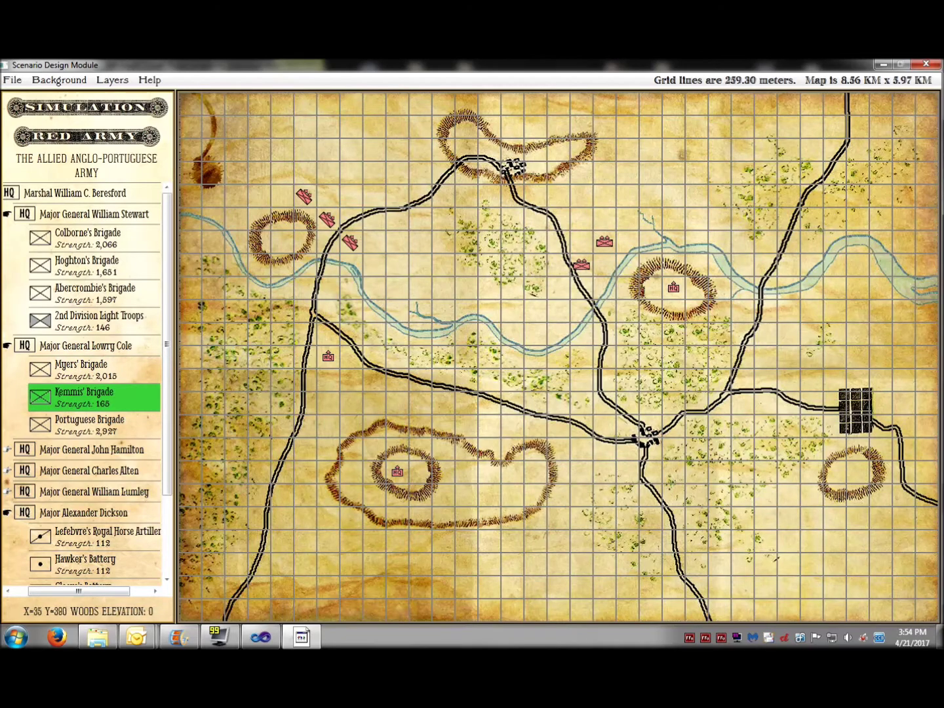
mouse_move(40, 425)
mouse_down()
mouse_move(574, 249)
mouse_move(531, 312)
mouse_move(547, 299)
mouse_up()
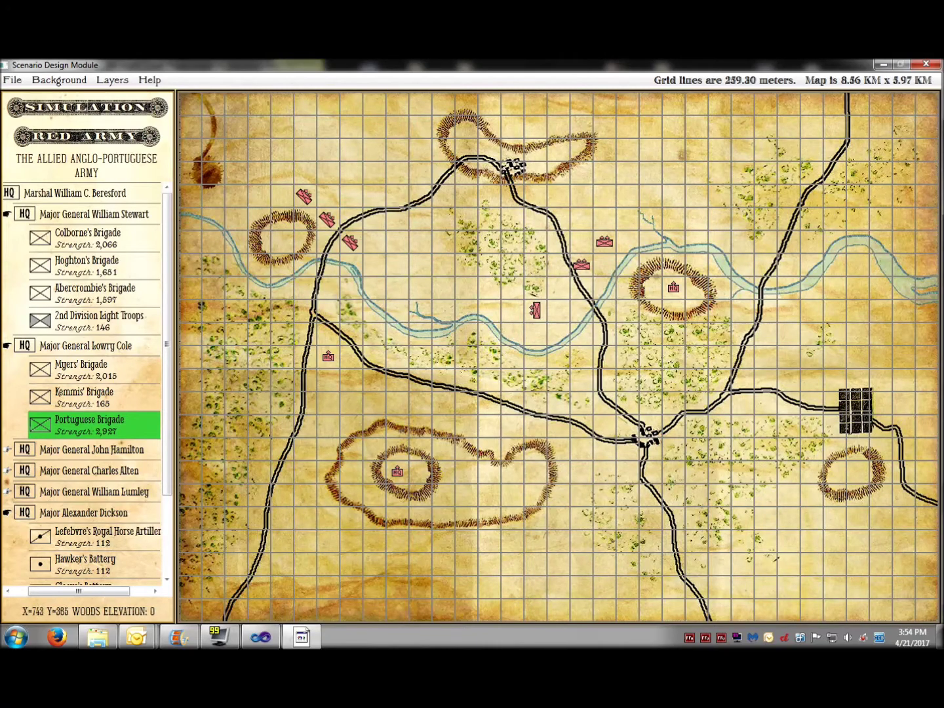
drag(581, 264, 587, 258)
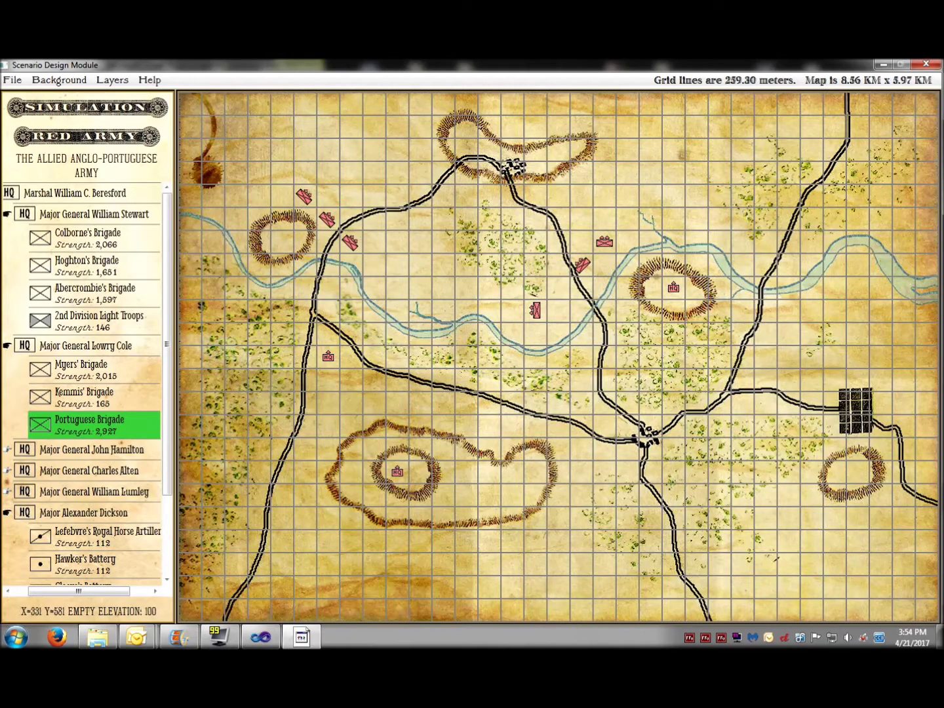
- Examine the command details and routes to subordinates for Beresford and Stewart, and the unit statistics of Abercrombie's Brigade
click(398, 473)
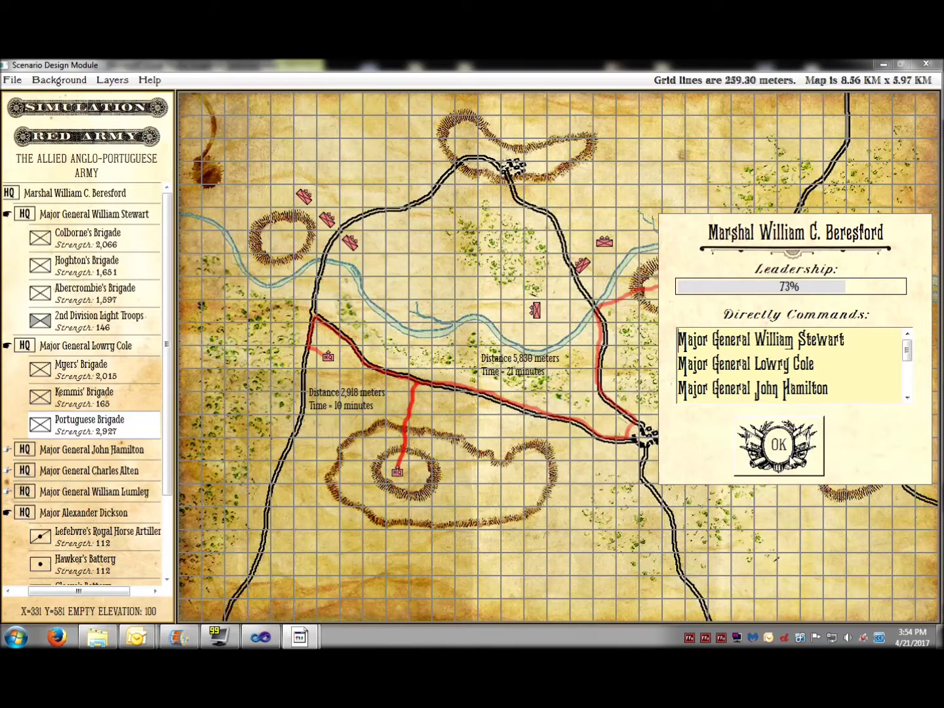
click(779, 446)
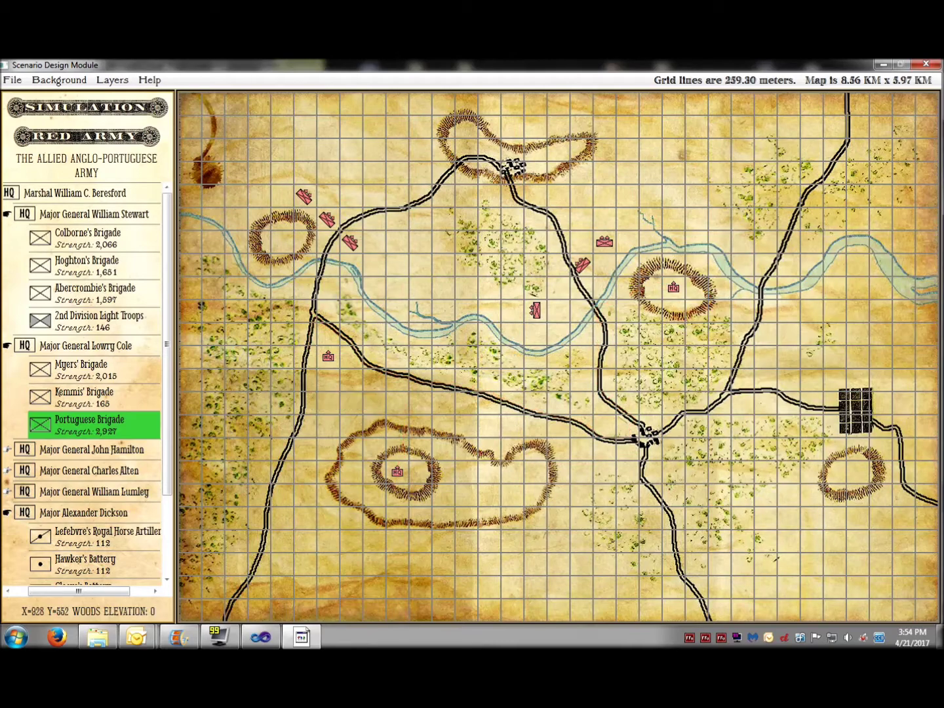
click(327, 359)
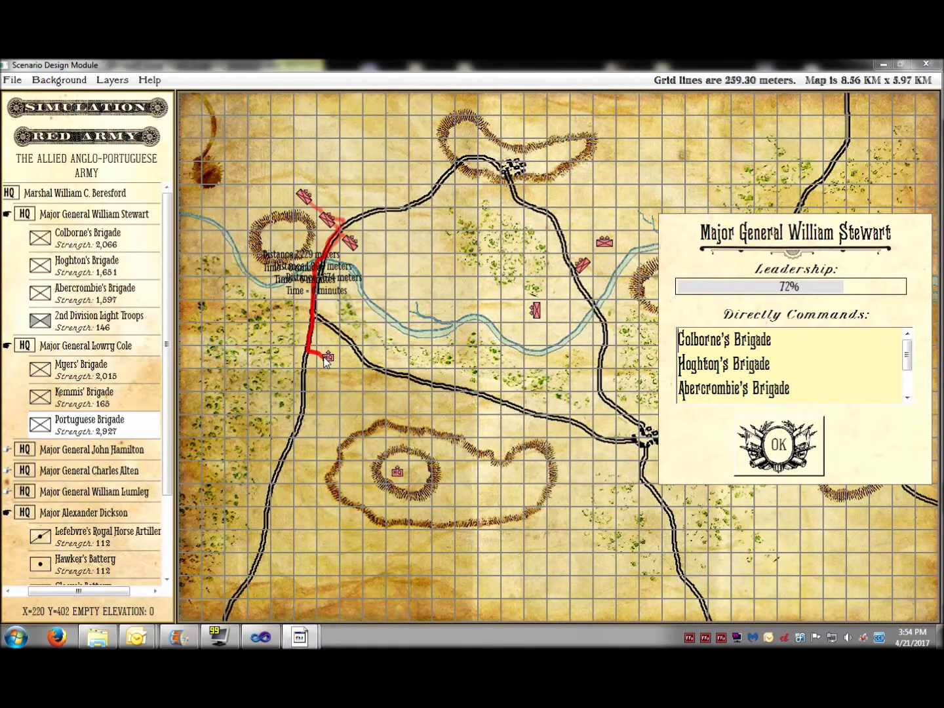
click(775, 448)
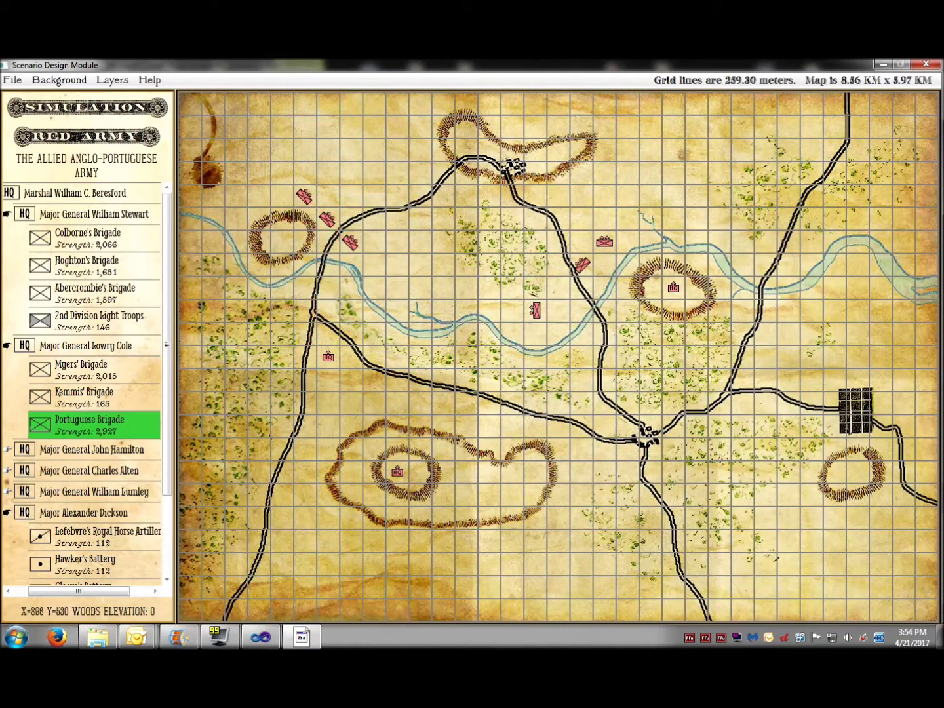
click(305, 197)
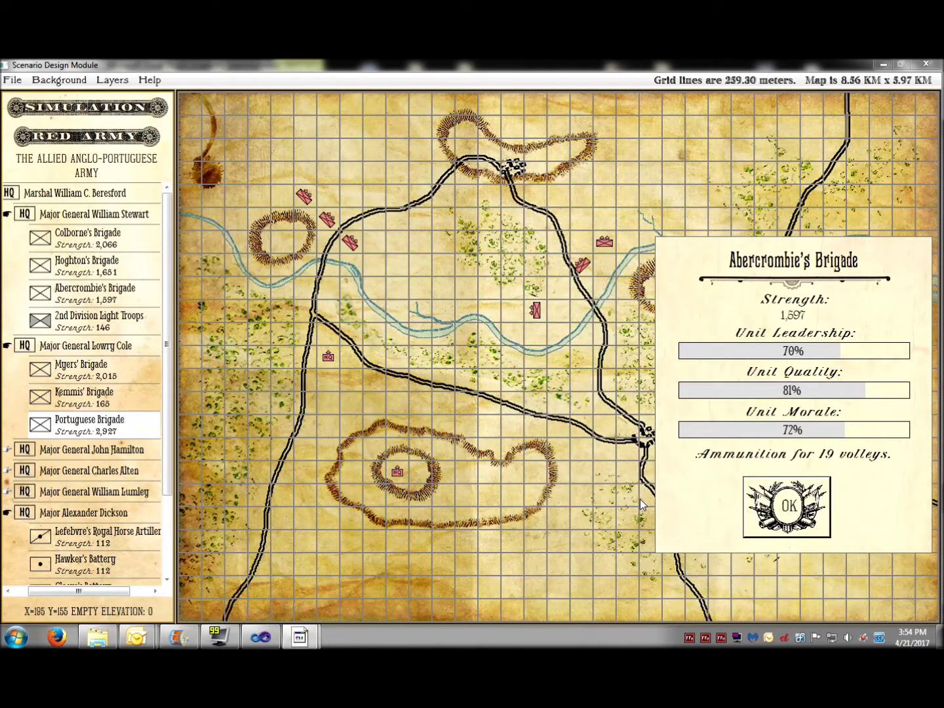
click(789, 516)
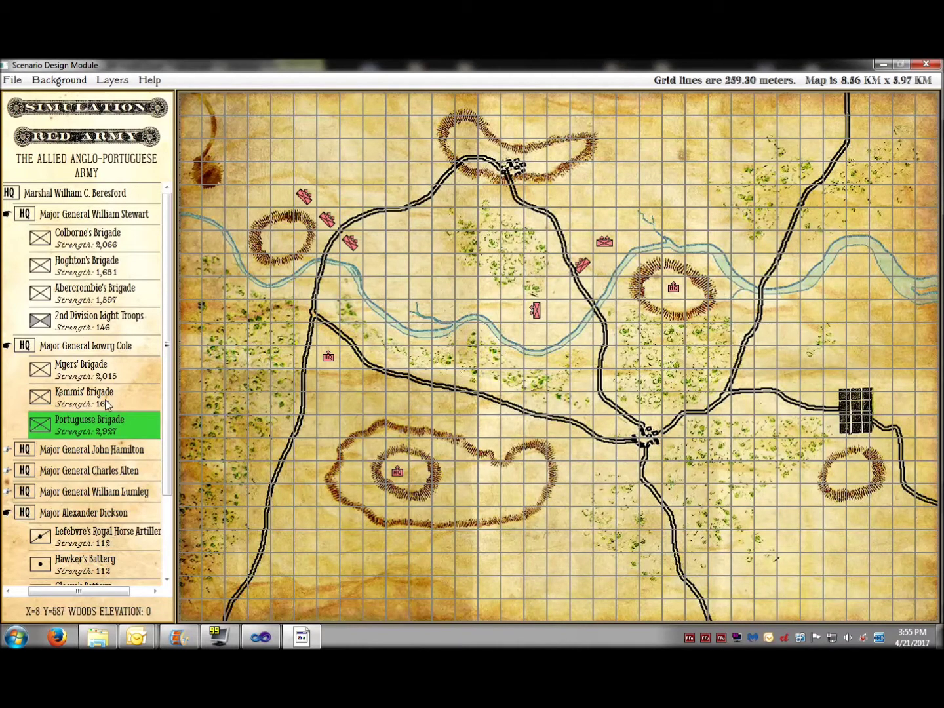
- Switch to the Blue Army, expand its list to Glover's regiments, and place General George Washington's headquarters west of the road to Northtown Pike
click(77, 138)
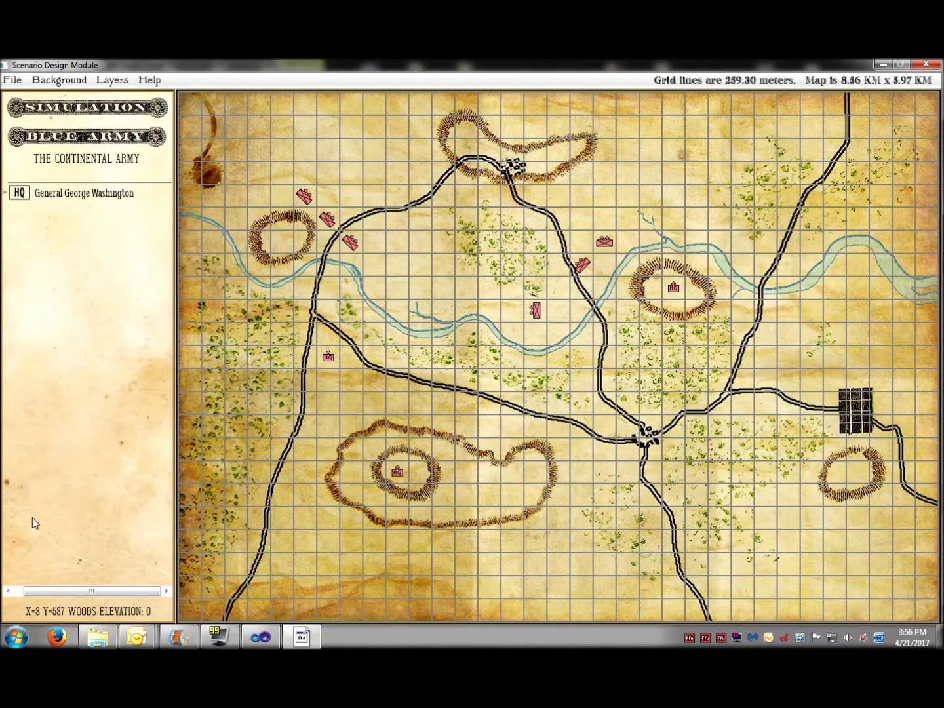
click(17, 593)
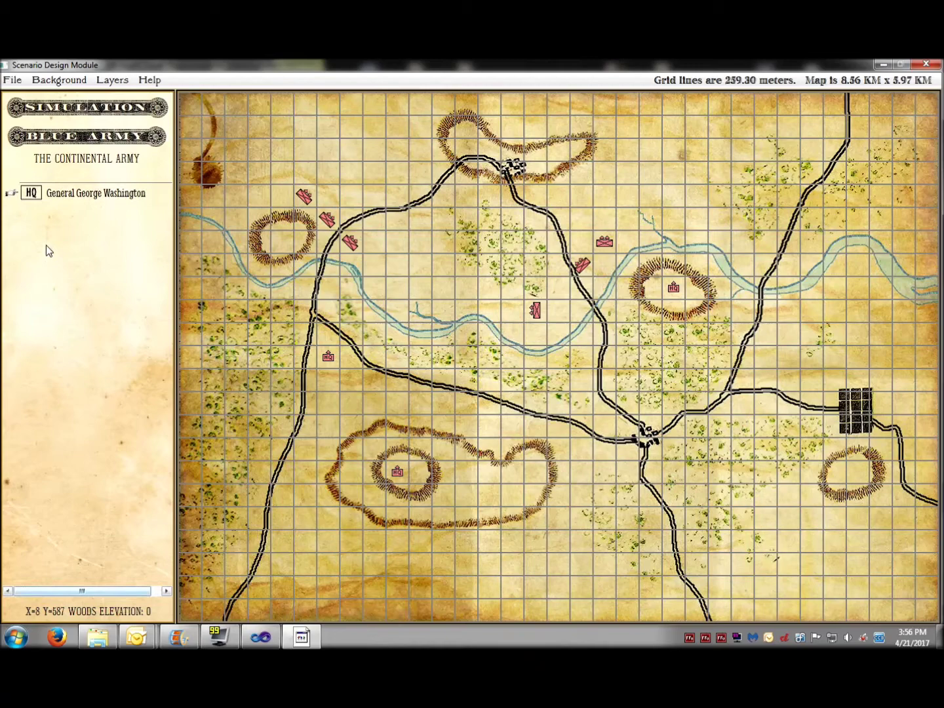
click(12, 192)
click(26, 214)
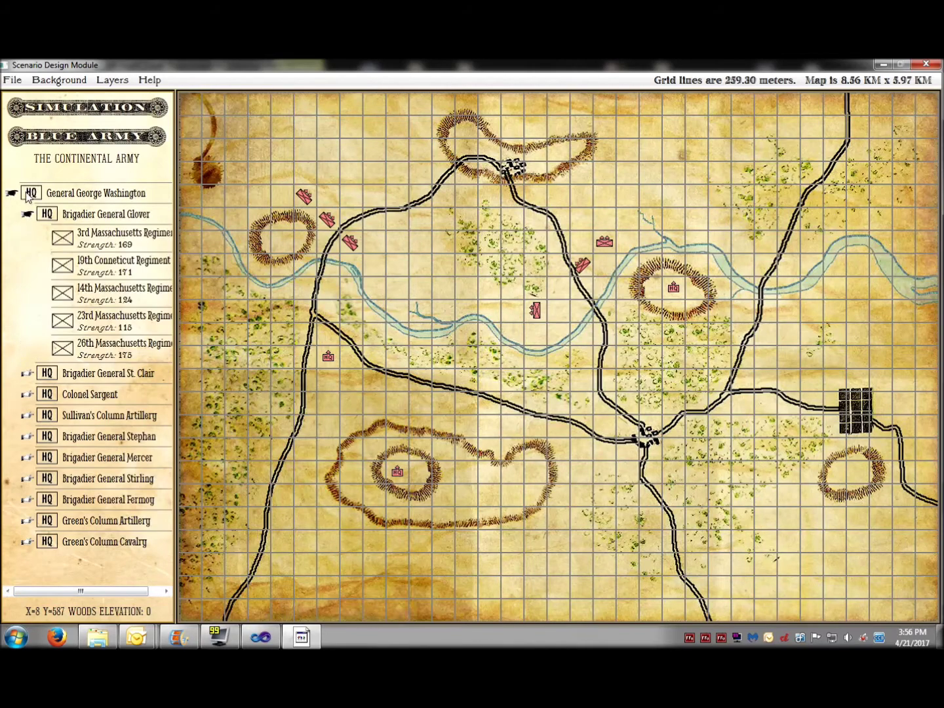
click(78, 192)
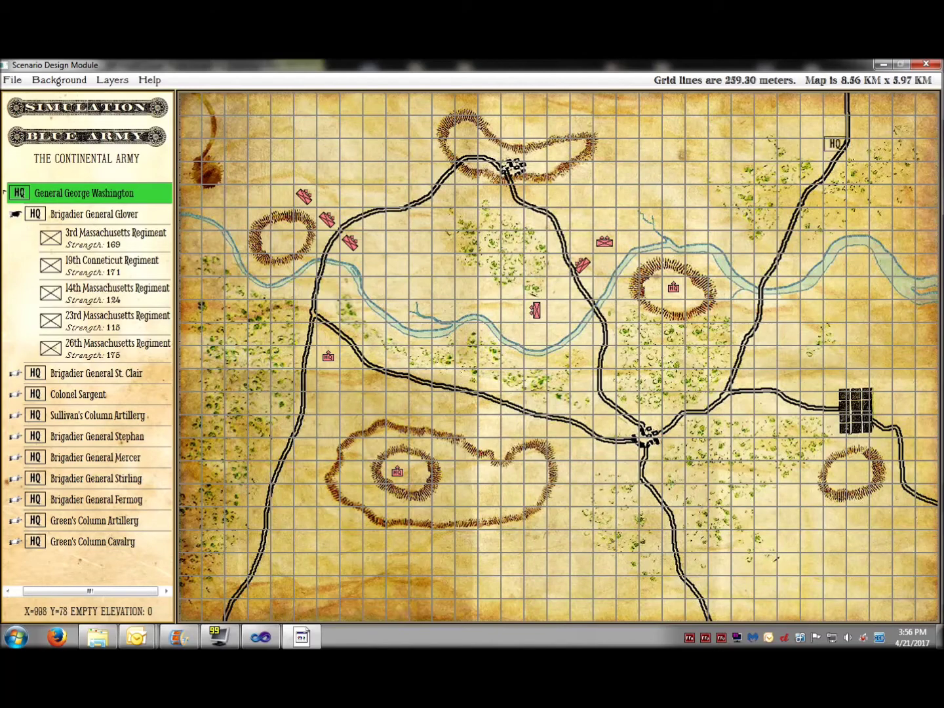
click(767, 127)
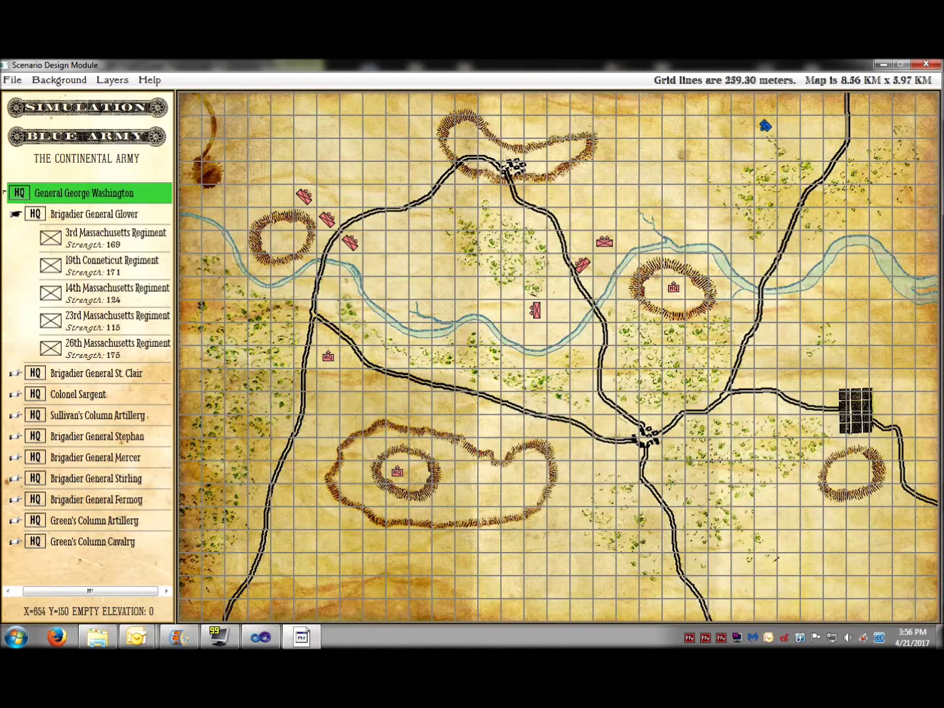
- Place Brigadier General Glover's headquarters southwest of Washington's and deploy the 3rd Massachusetts Regiment west of it, rotated diagonally
click(34, 215)
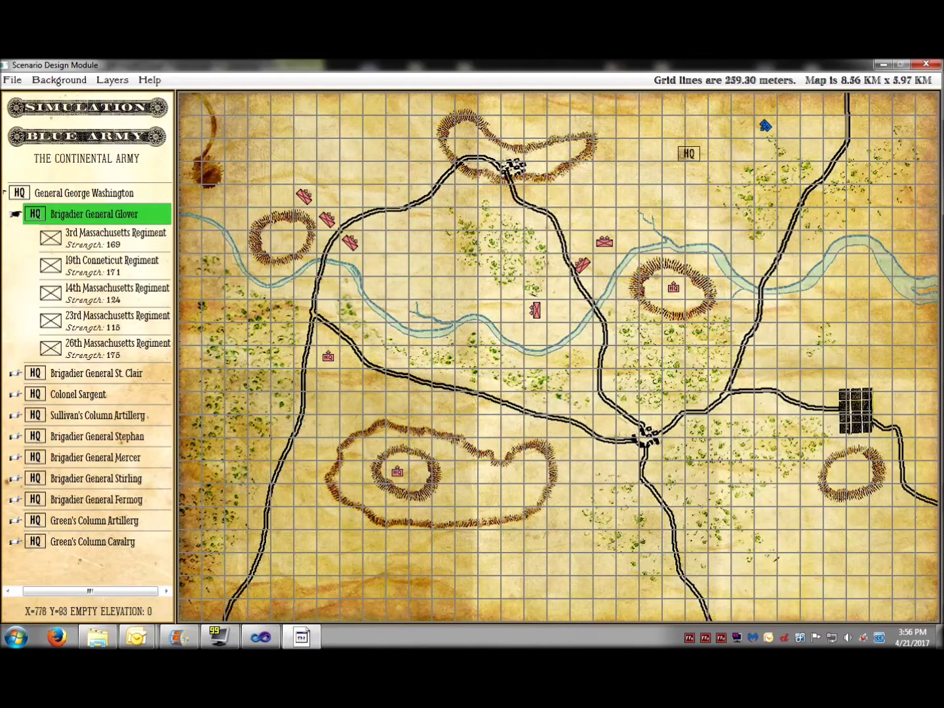
click(696, 151)
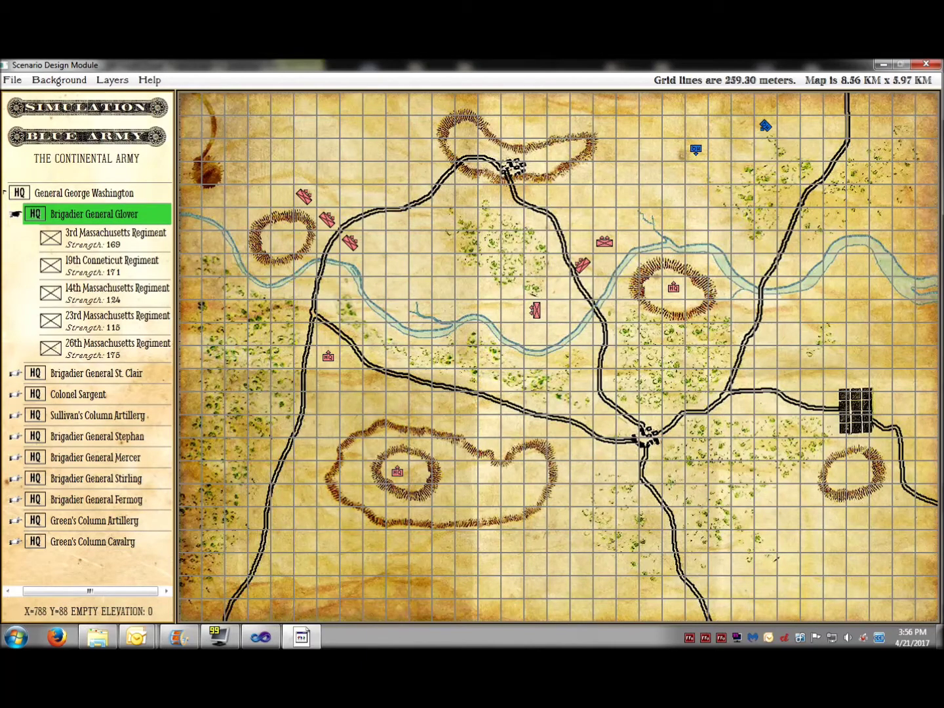
click(46, 241)
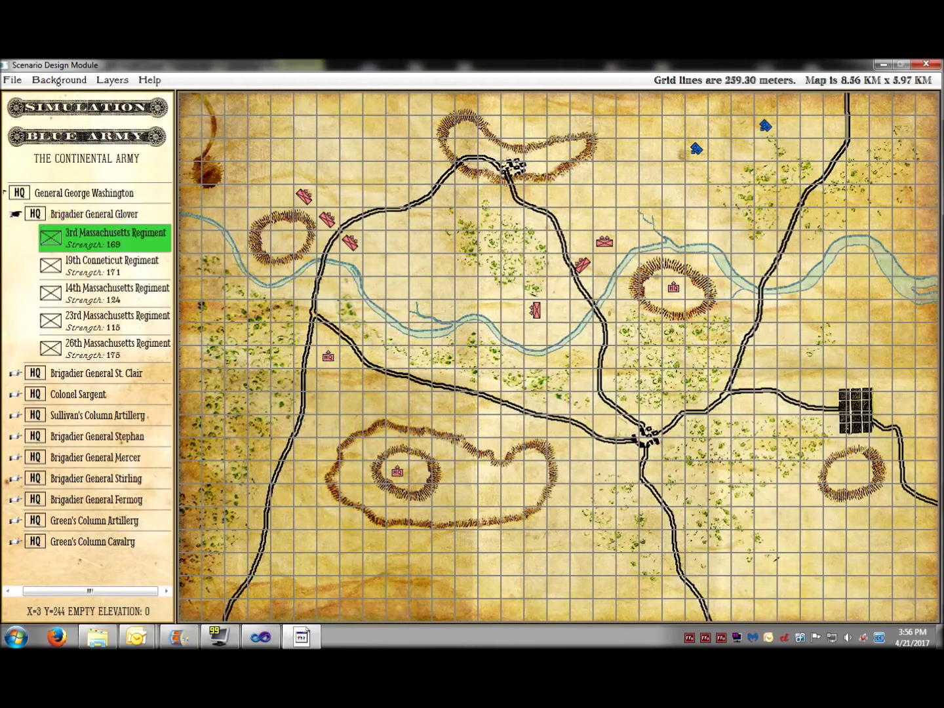
click(633, 150)
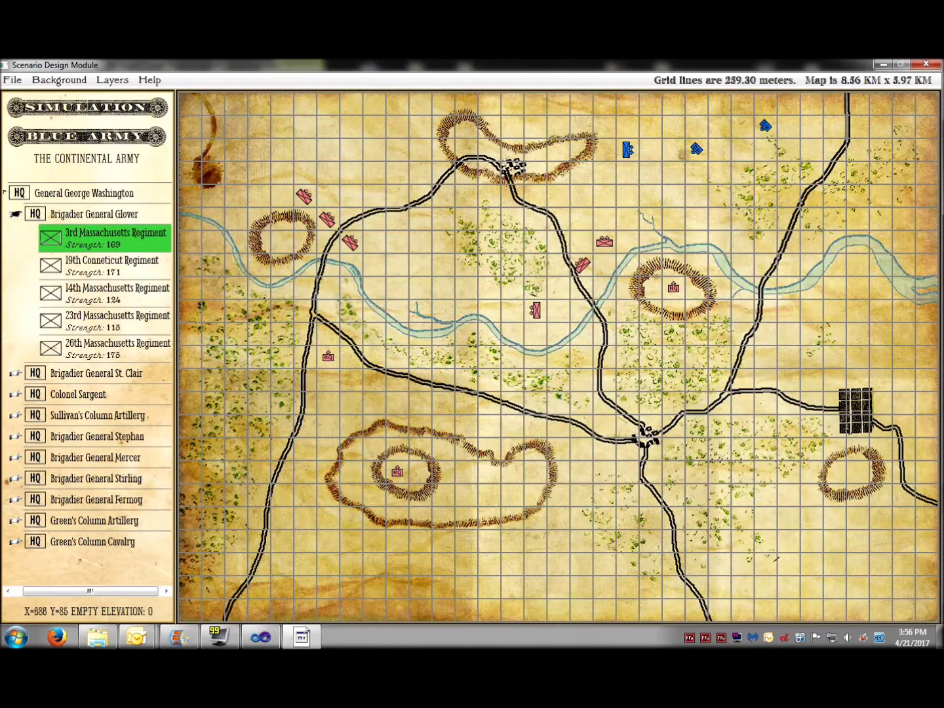
- Deploy the 19th Conneticut and 14th Massachusetts Regiments diagonally southeast of the 3rd Massachusetts, and the 23rd Massachusetts Regiment directly north of it
click(54, 273)
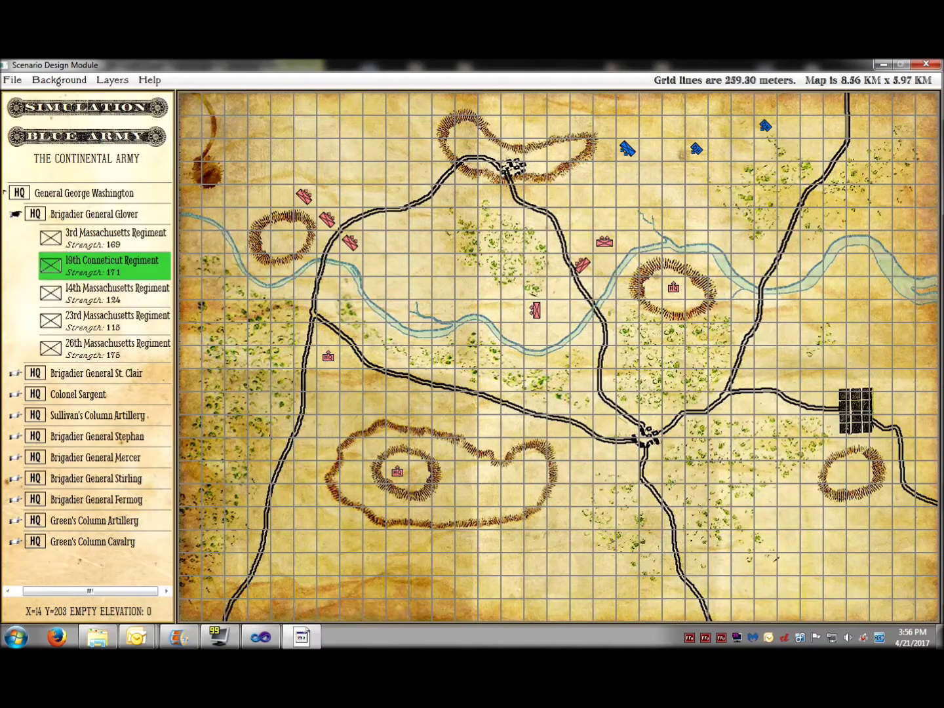
click(652, 174)
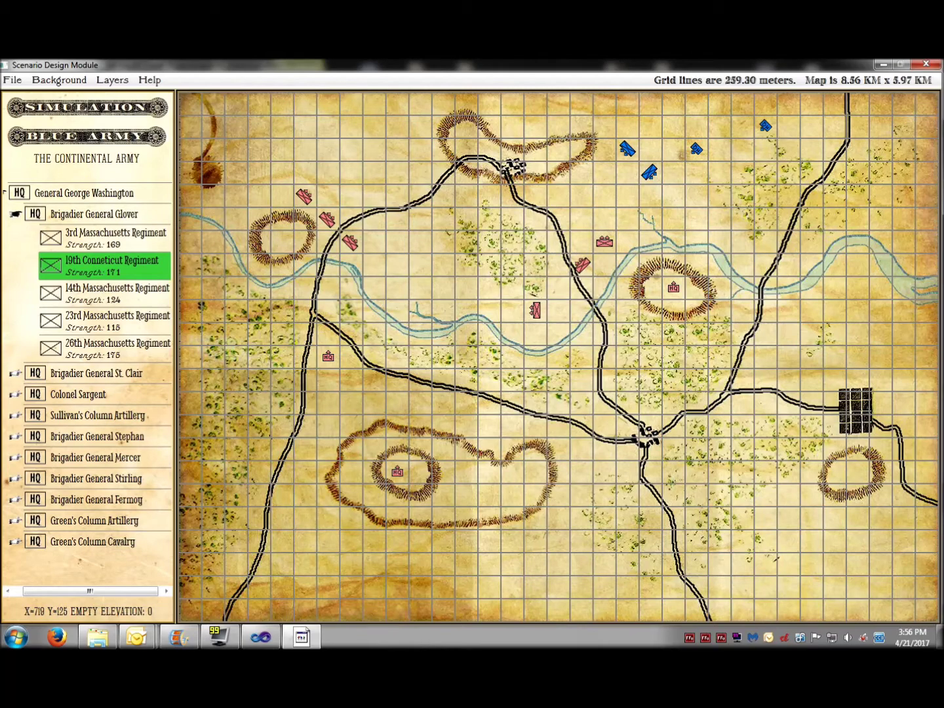
click(50, 298)
click(676, 197)
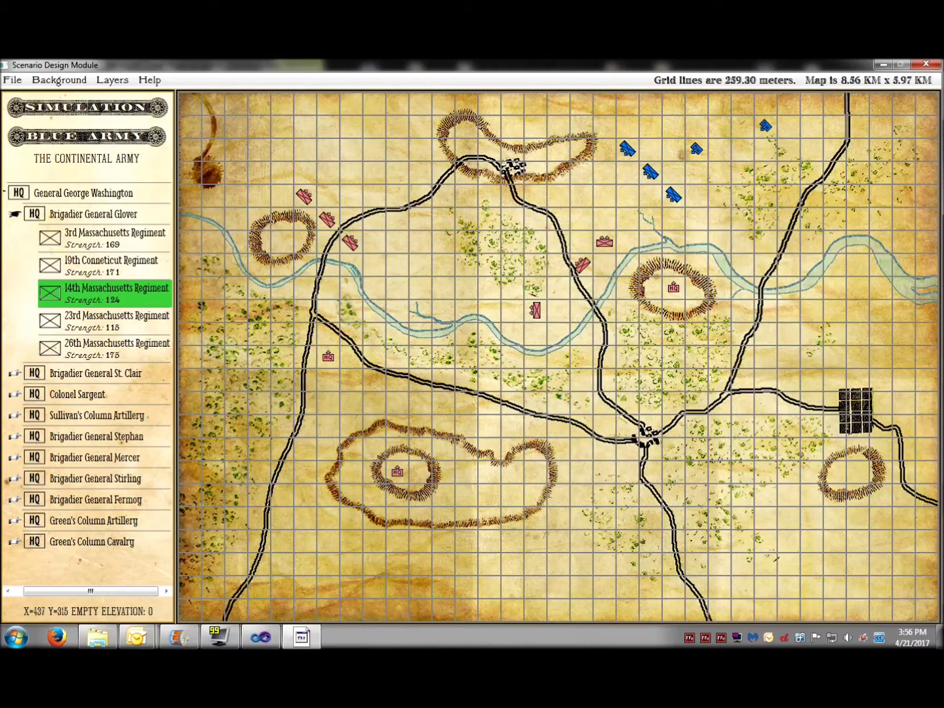
click(53, 325)
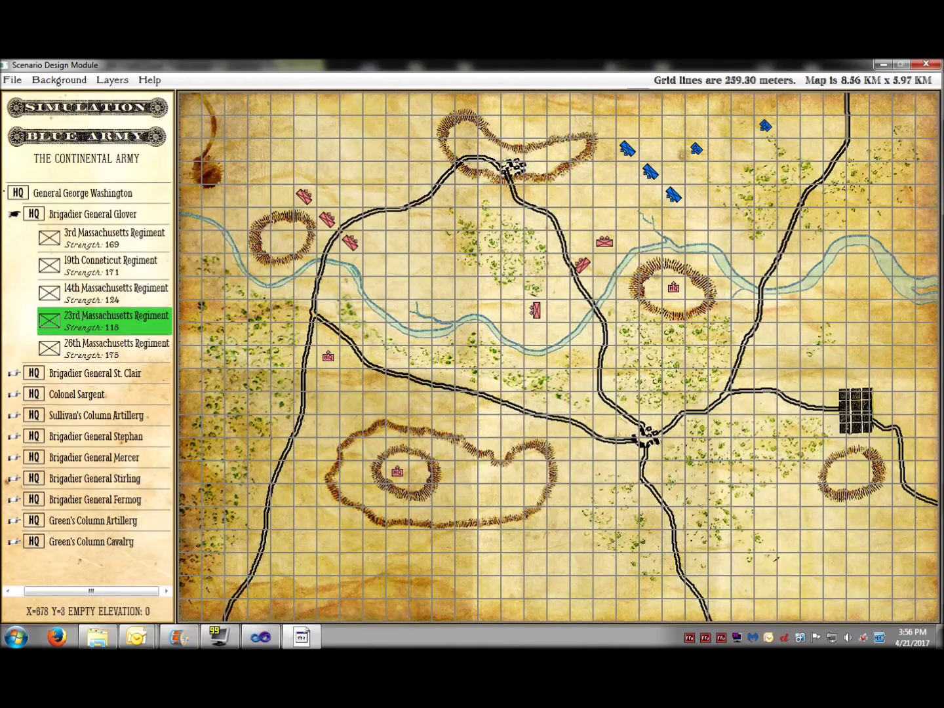
click(628, 124)
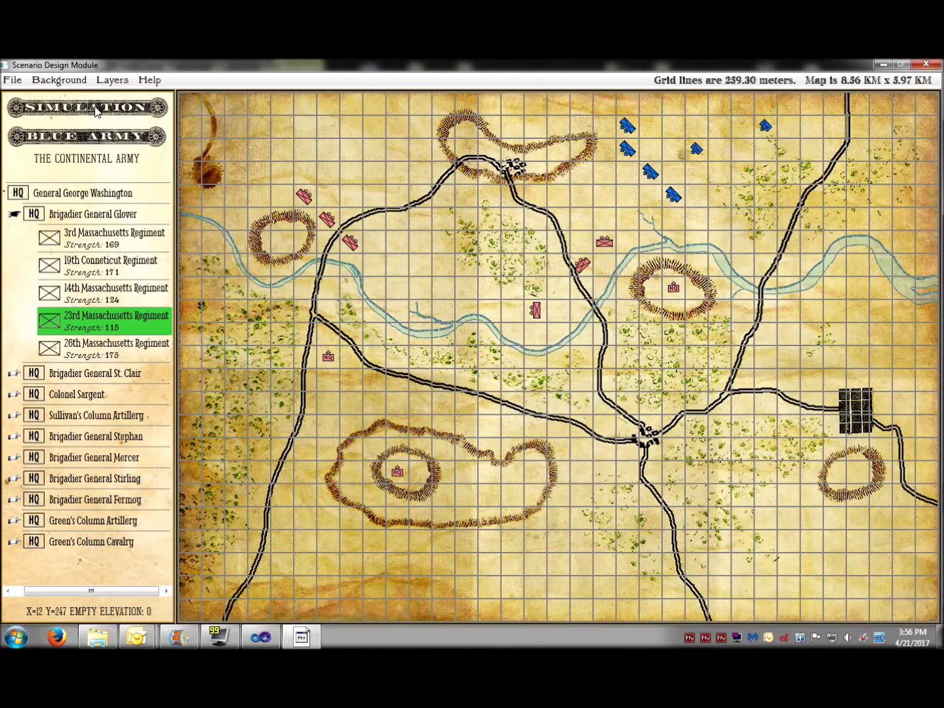
- Compare how the placed units are displayed in Kreigsspiel and Simulation modes, returning to Simulation mode
click(95, 111)
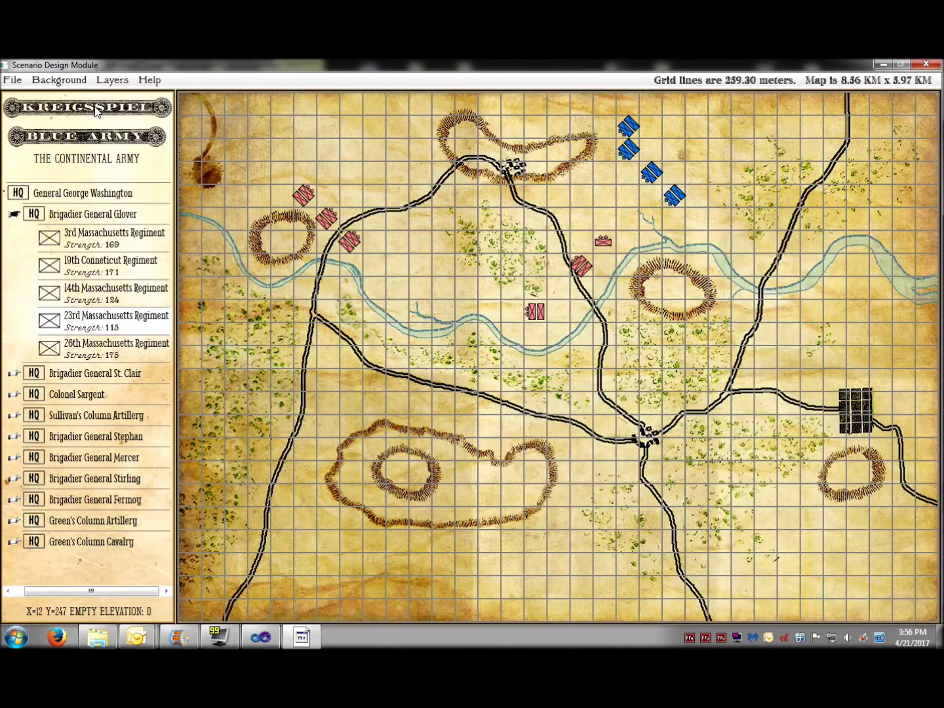
click(95, 111)
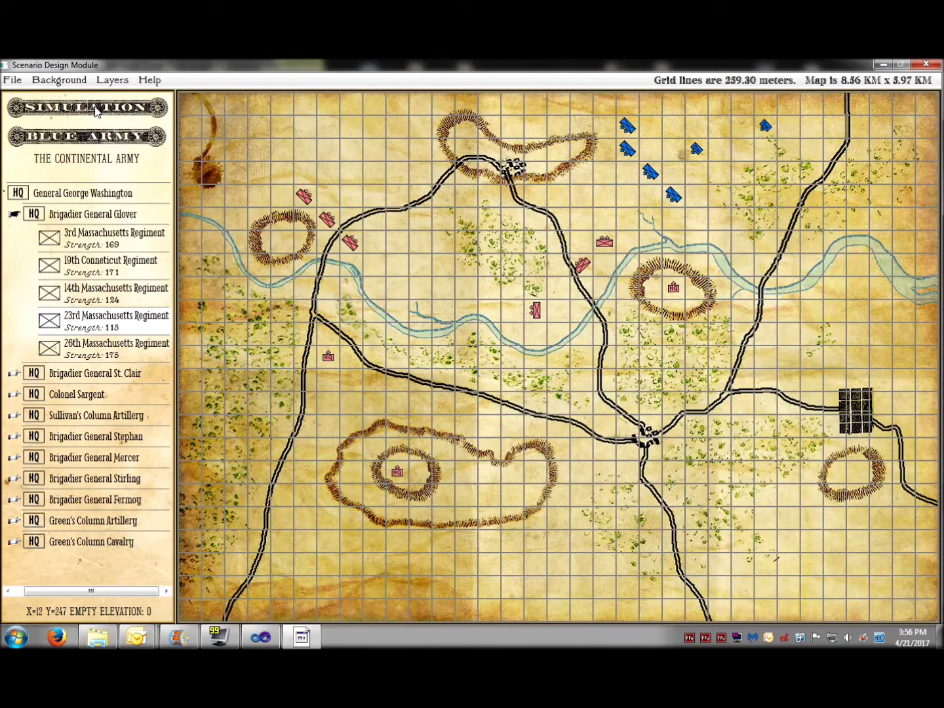
click(95, 111)
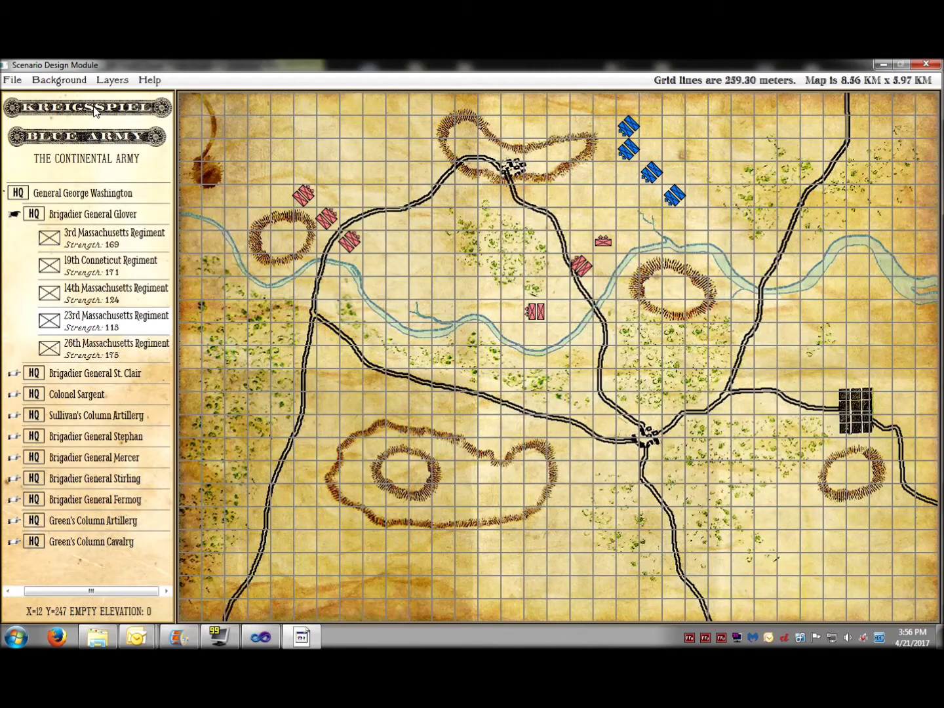
click(95, 110)
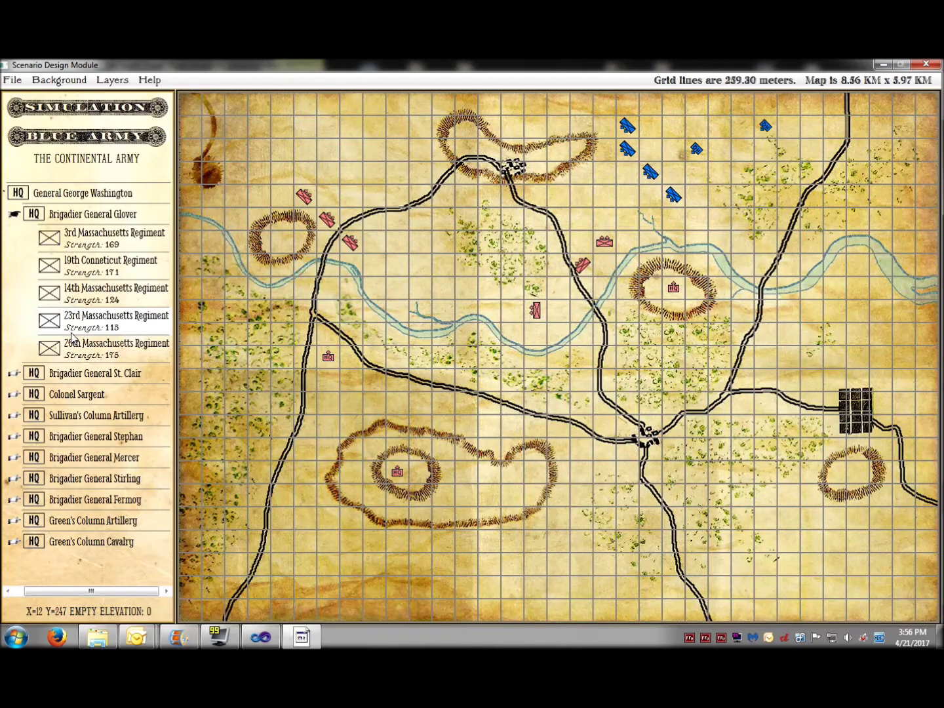
- Open the scenario information form and name the scenario "The Battle of Davenport, June 3, 1811"
click(14, 82)
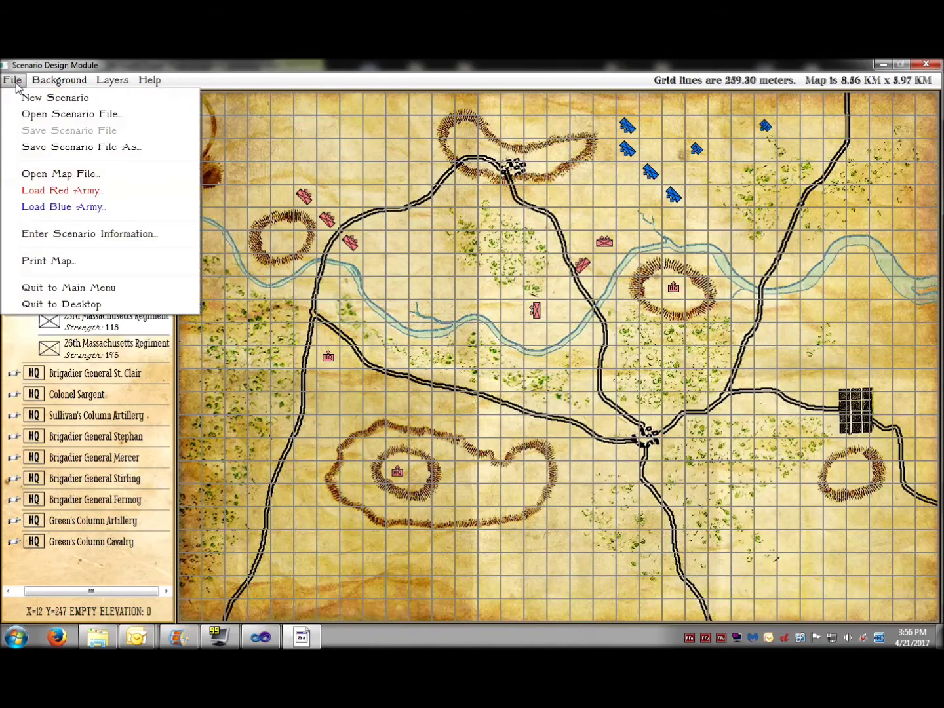
click(121, 234)
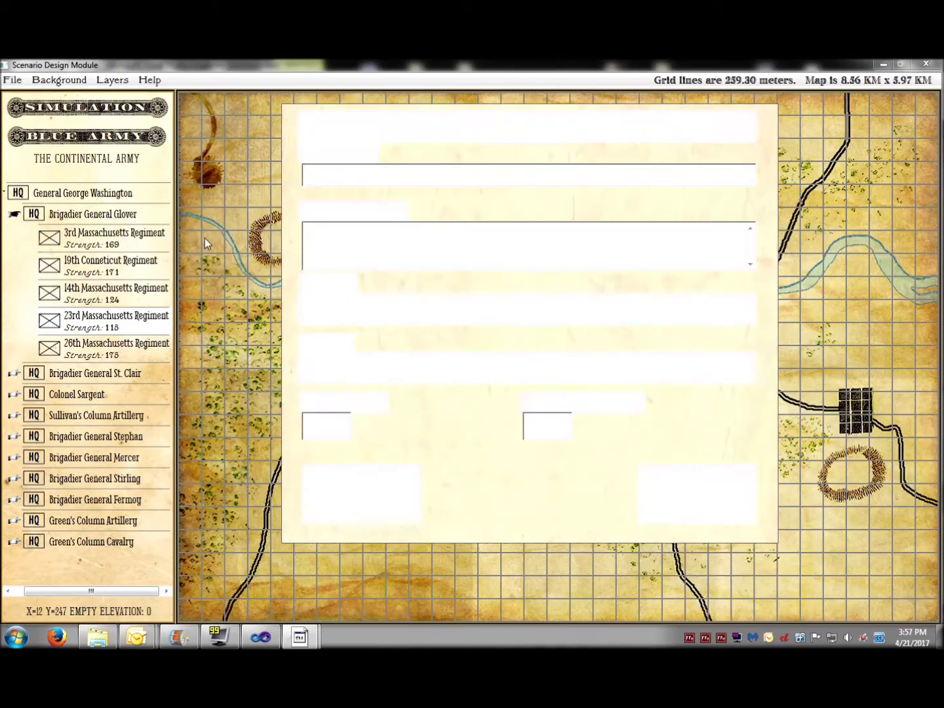
text(The Battle of Daven)
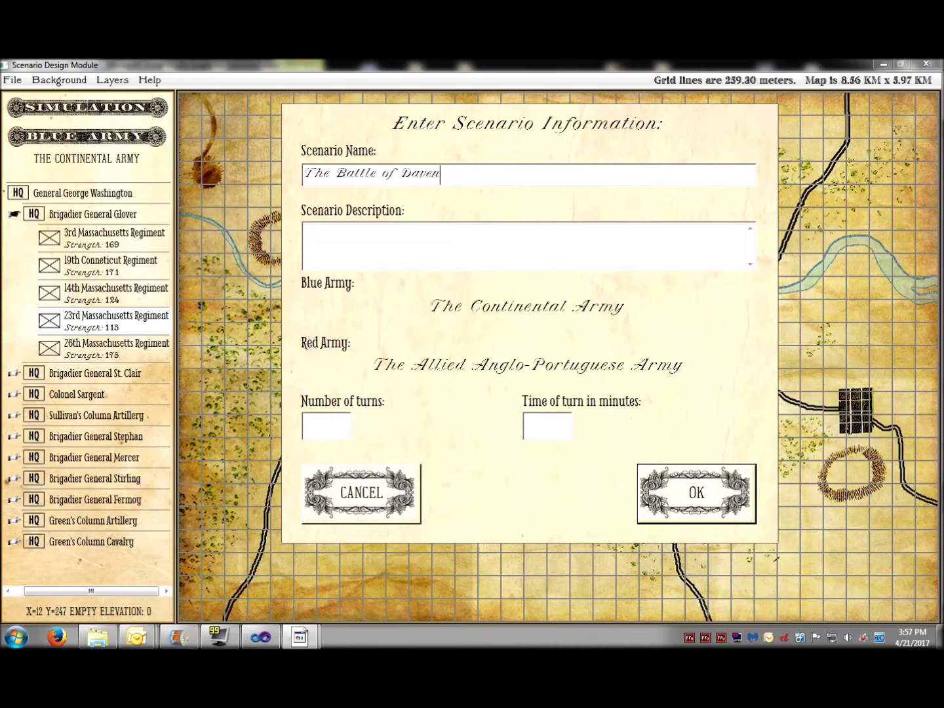
text(port, June )
text(3, 1811)
- Enter the scenario description "The Continental Army attacks the British 30 miles west of Chicago."
text(The Continenta)
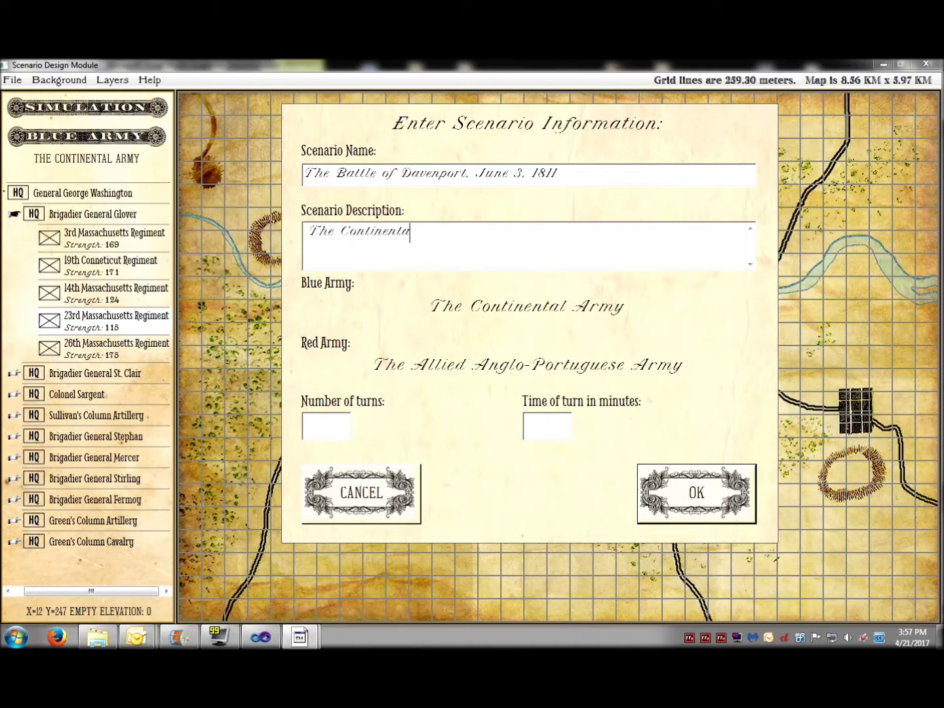
text(l Army attacks the British )
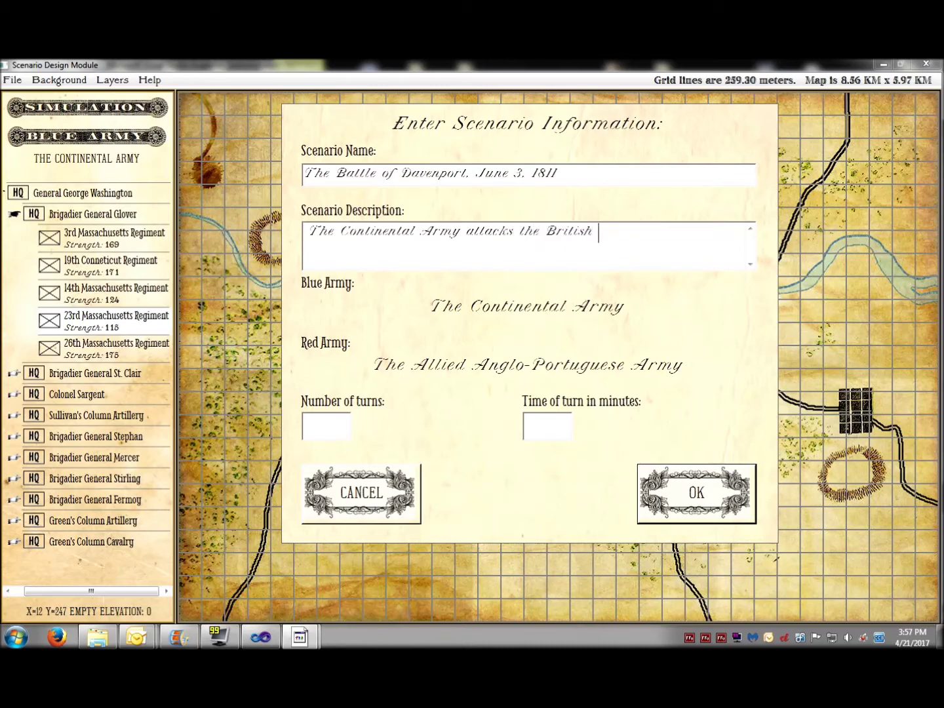
text(30 miles west of Chicago.)
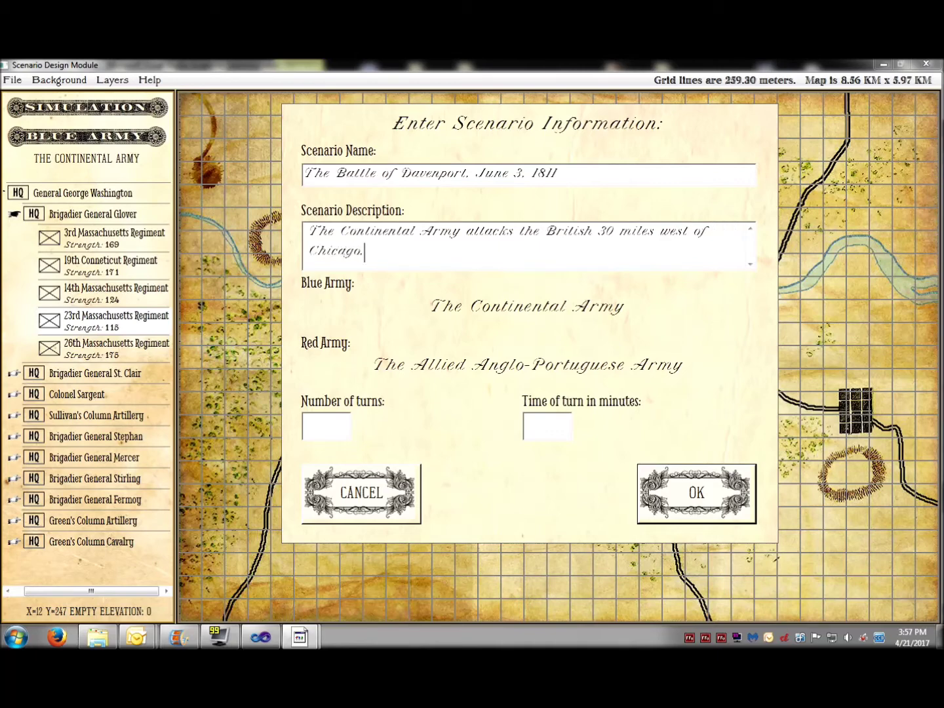